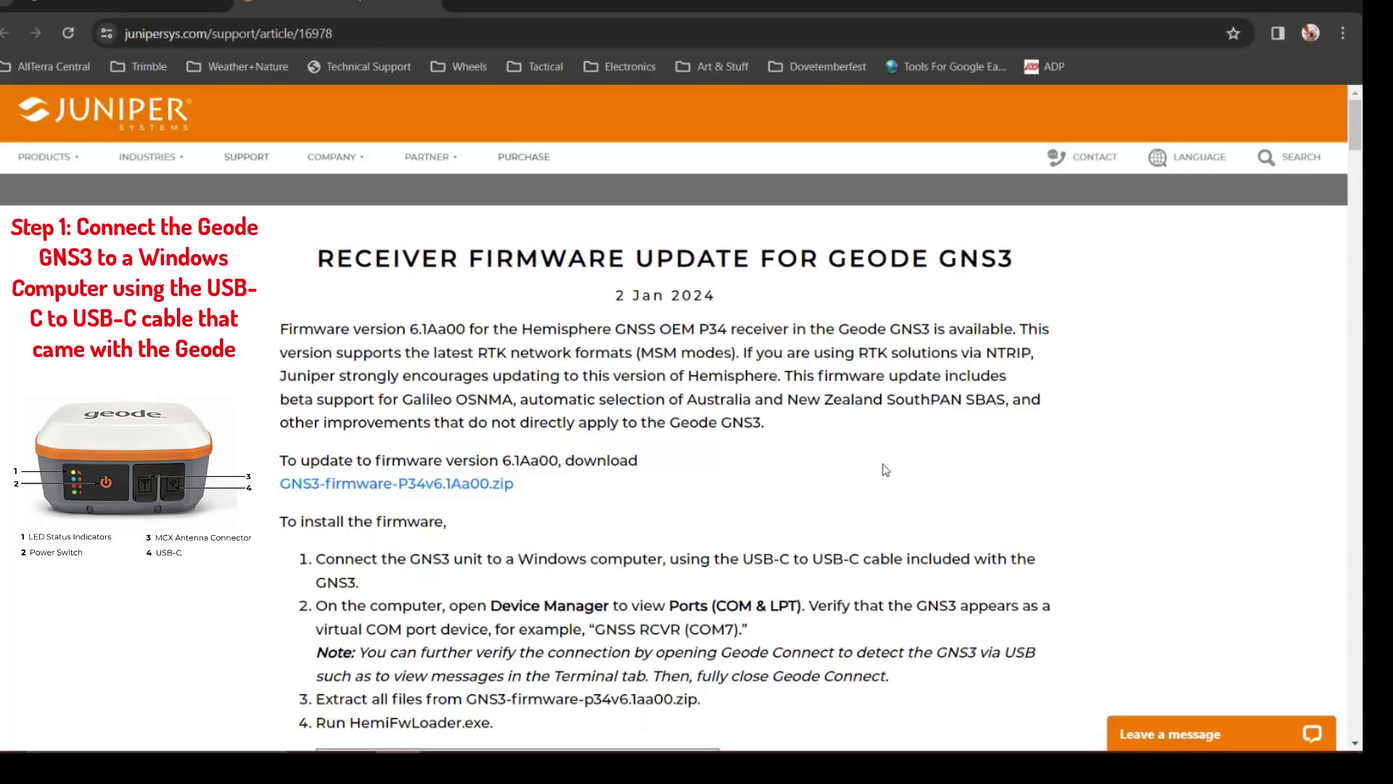
Download the GNS3-firmware-P34v6.1Aa00.zip package from the Juniper Systems support article.
scroll(885, 469, "down", 4)
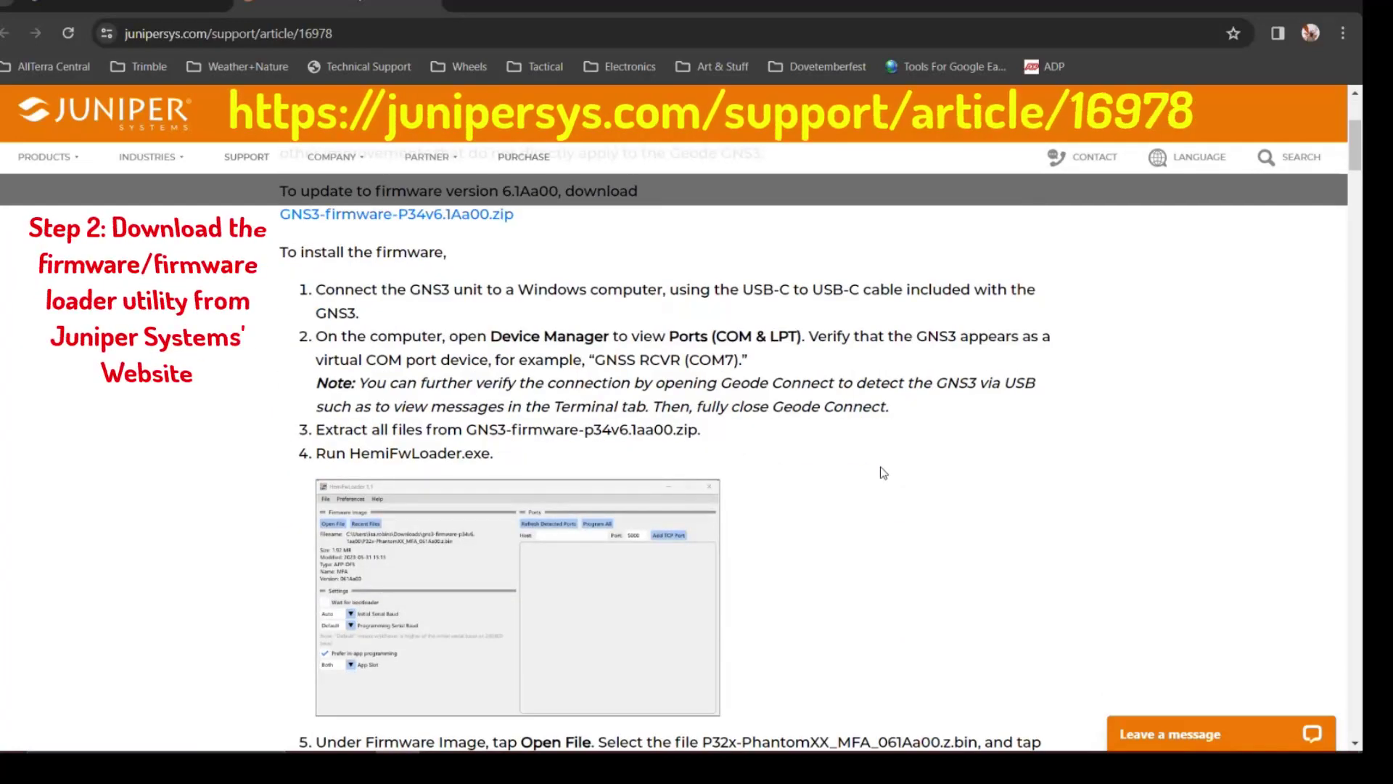
scroll(877, 472, "up", 4)
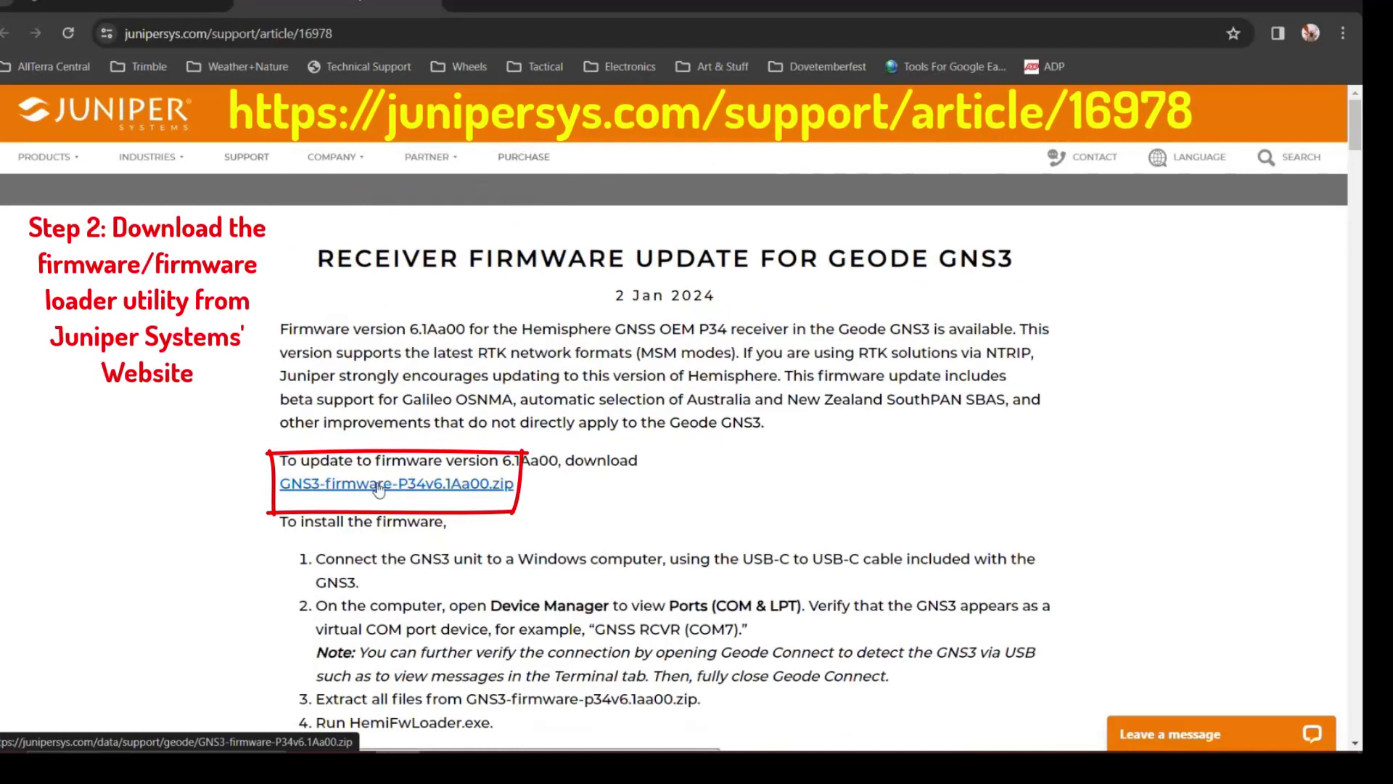
left_click(378, 485)
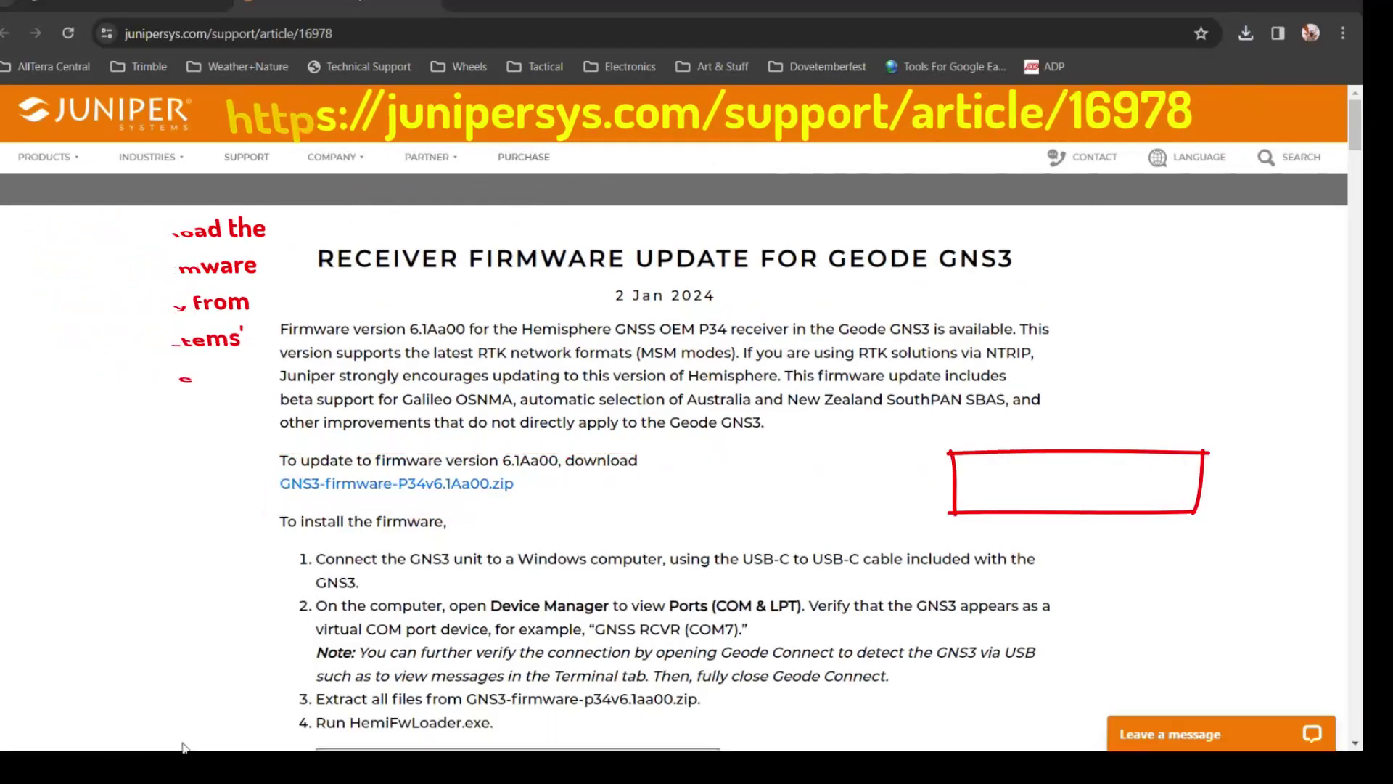
left_click(183, 747)
Open Device Manager and expand Ports (COM & LPT) to find GNSS RCVR on COM10.
type("de")
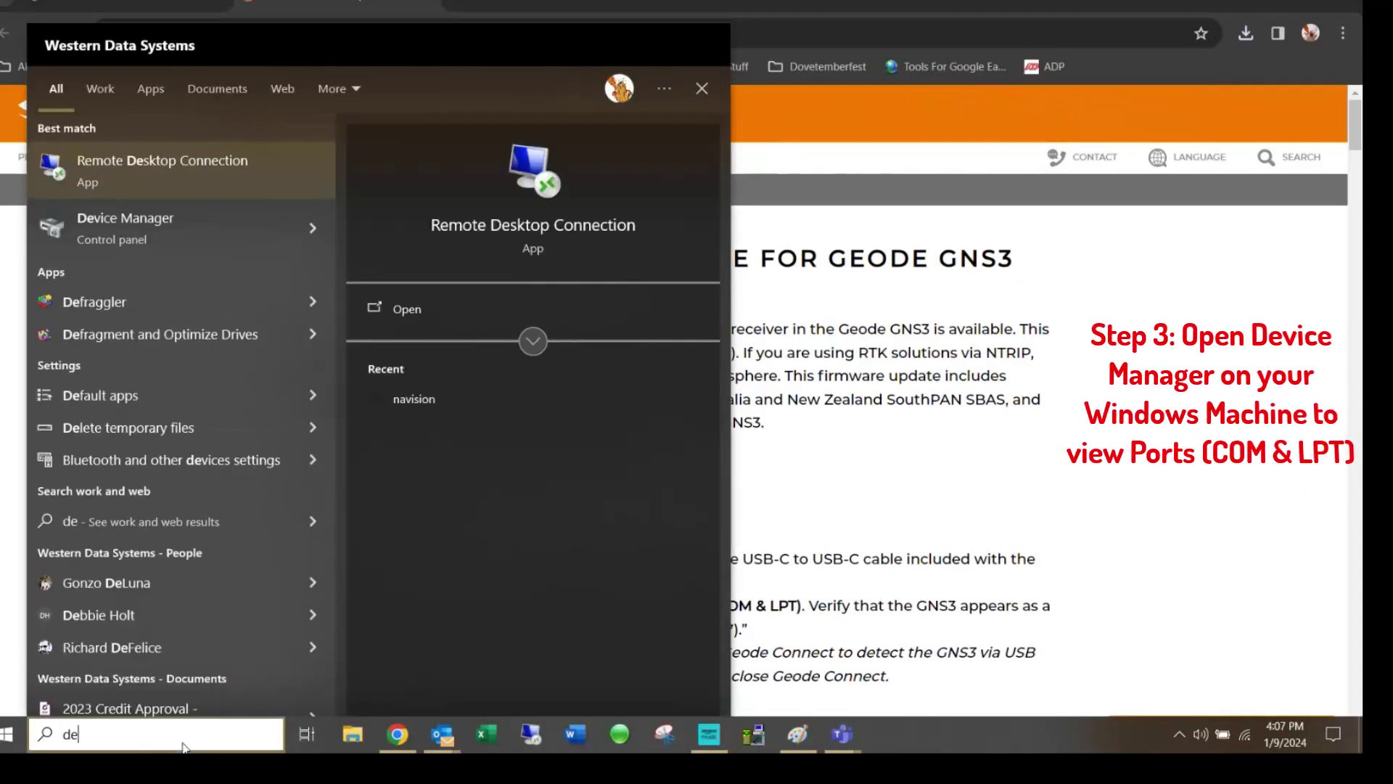
type("vice")
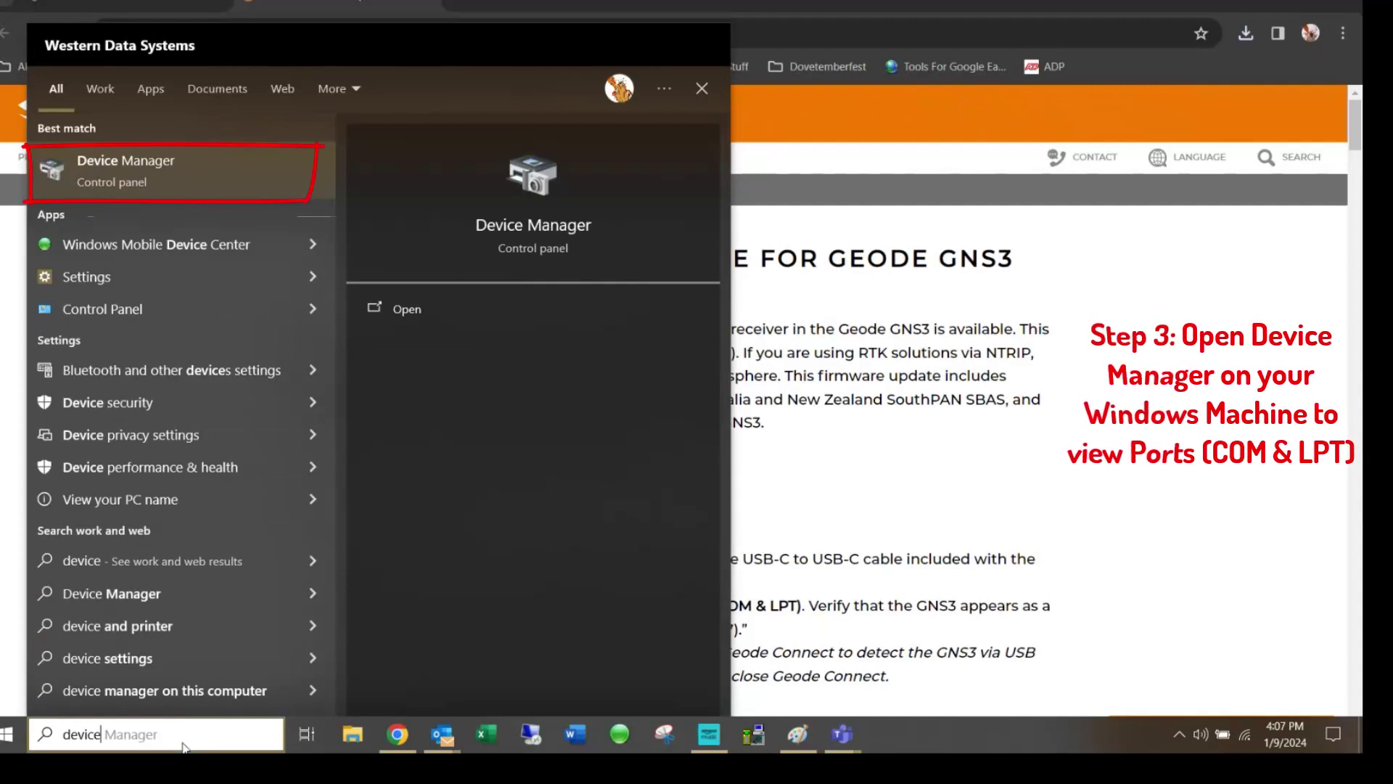
left_click(511, 226)
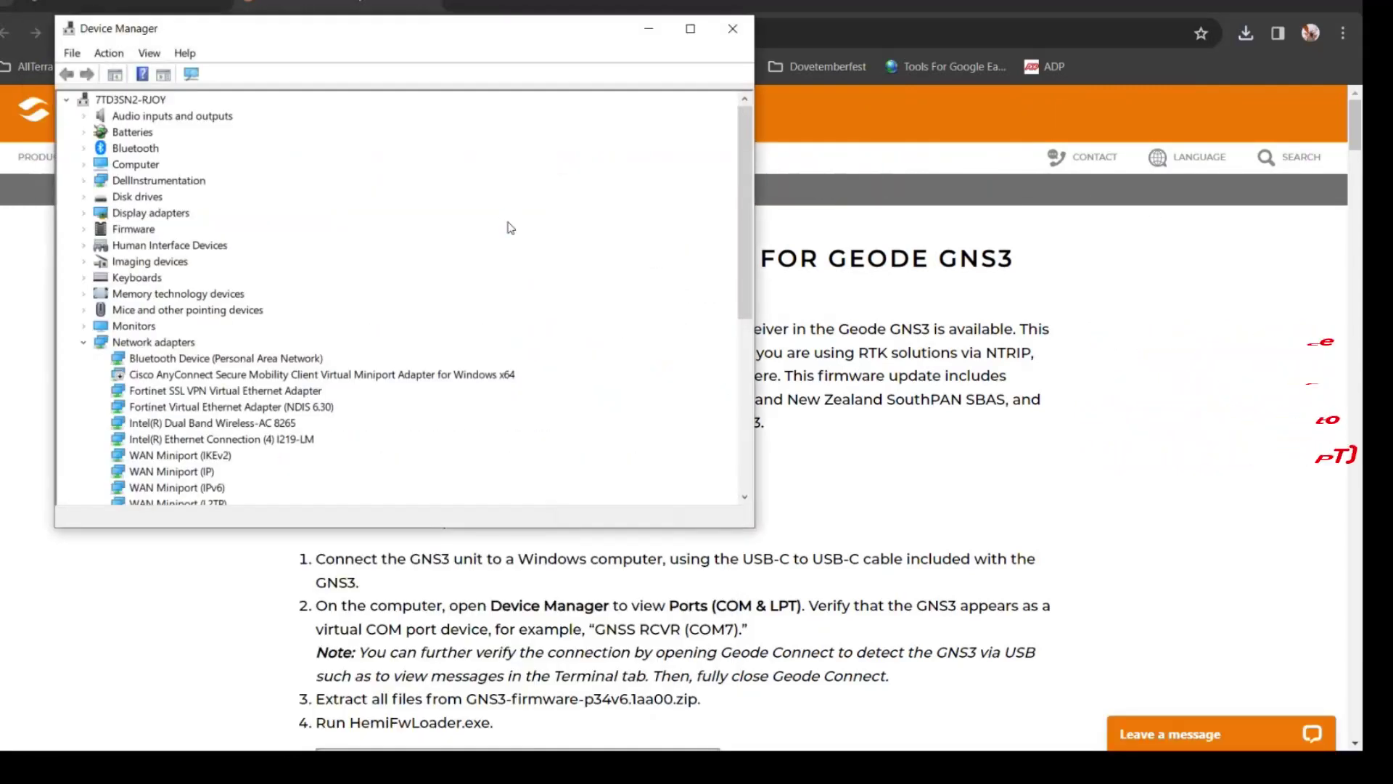
left_click(85, 343)
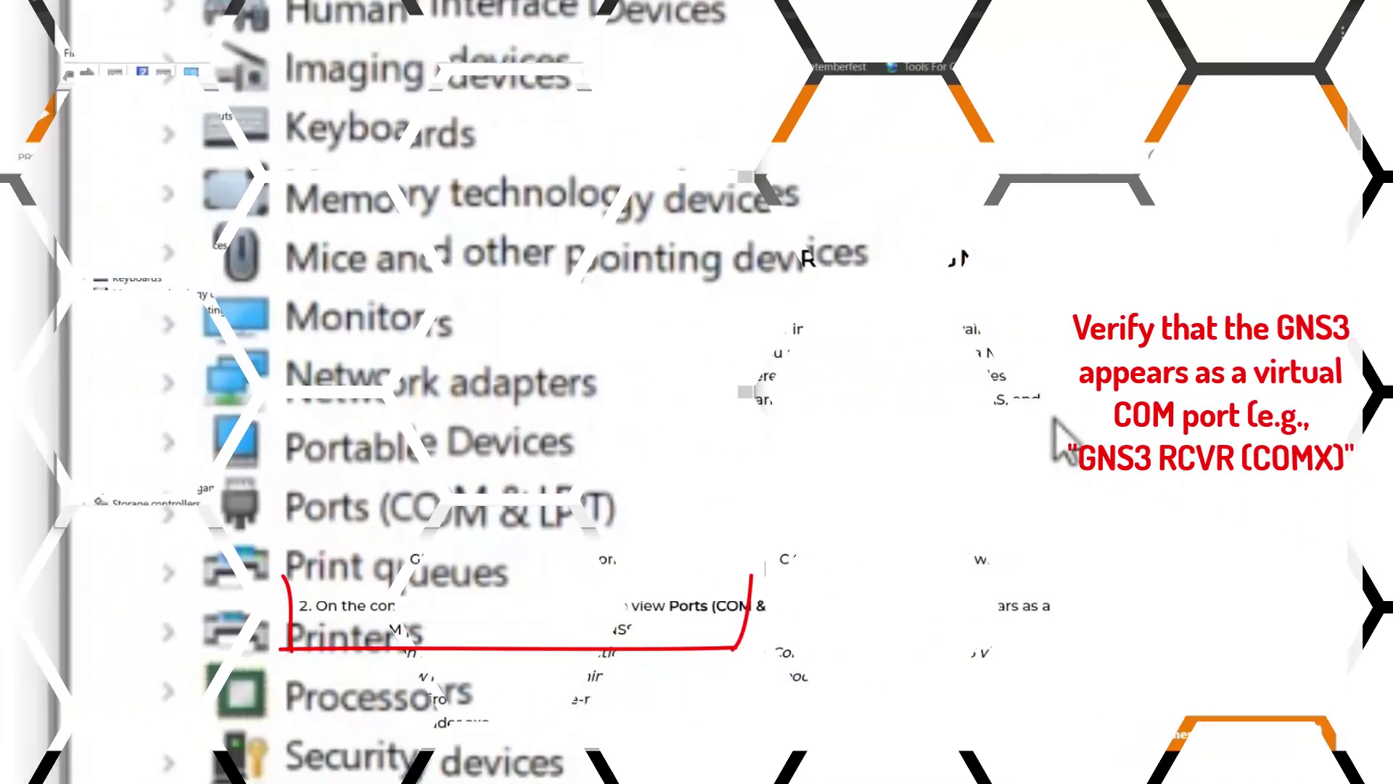
left_click(229, 506)
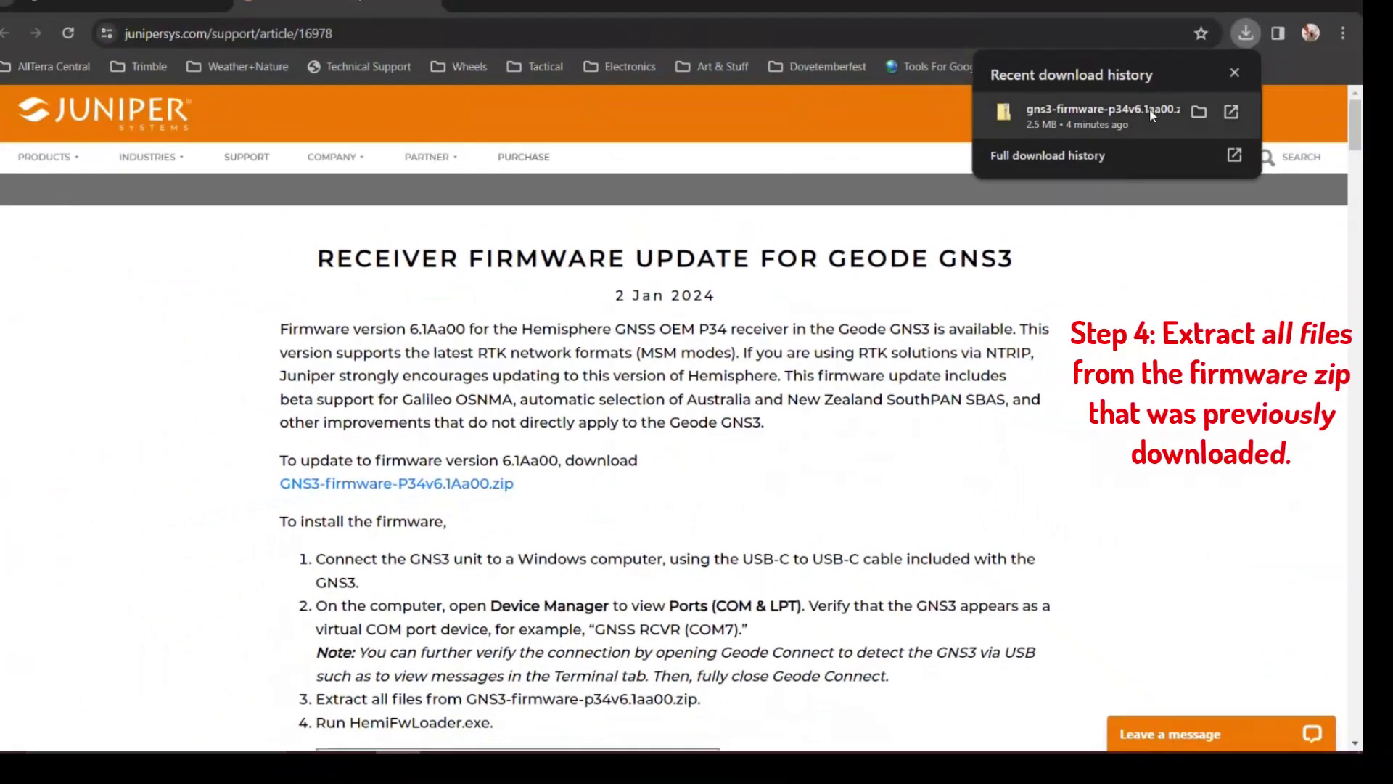
Extract the downloaded GNS3 firmware zip into its suggested folder.
left_click(1202, 112)
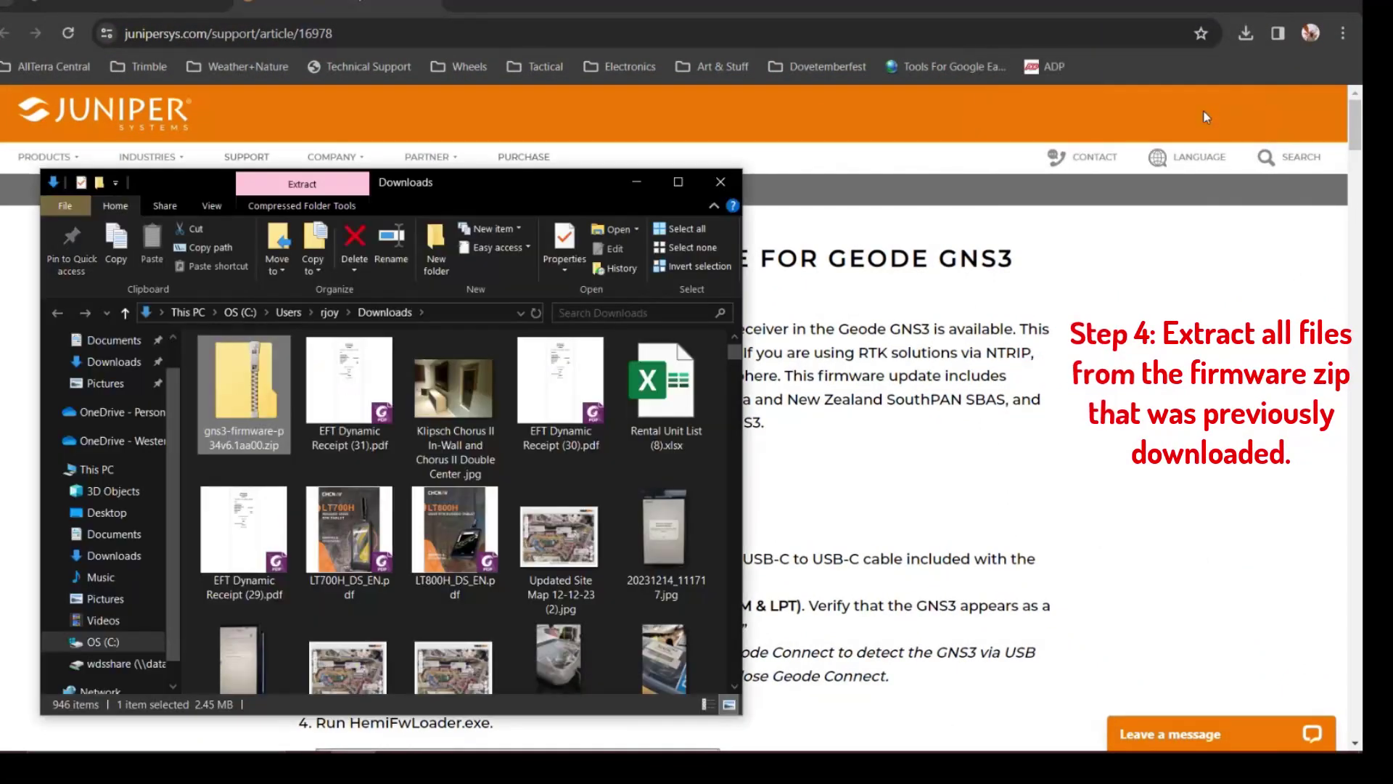
right_click(230, 394)
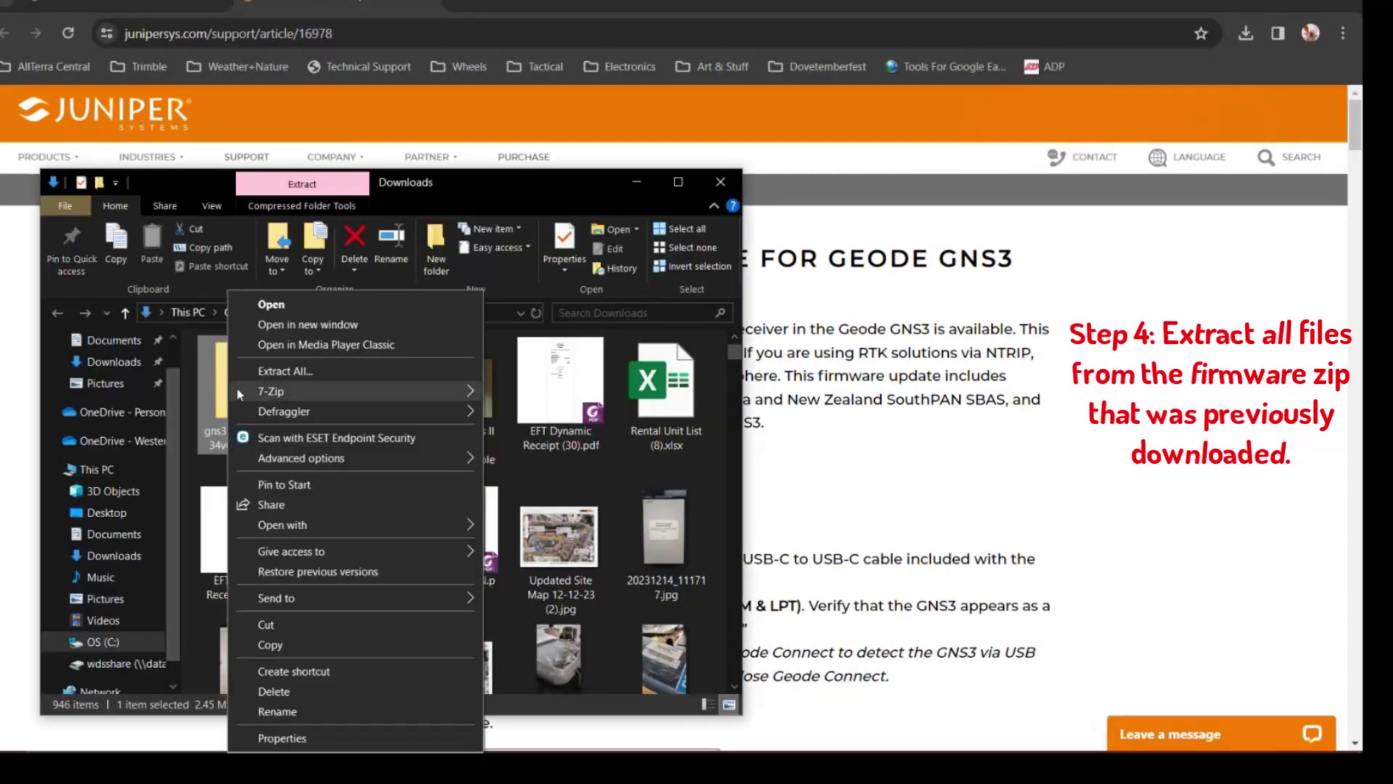
left_click(275, 372)
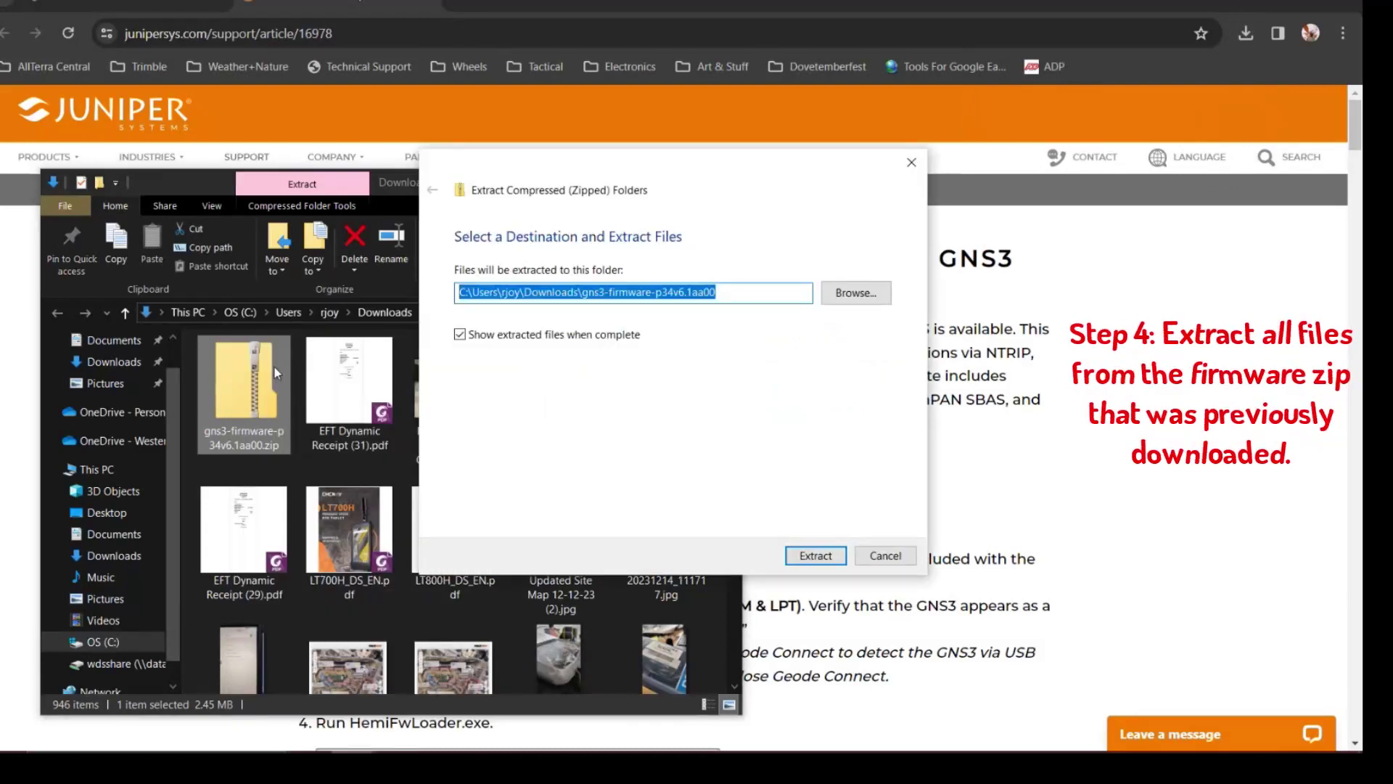
left_click(817, 555)
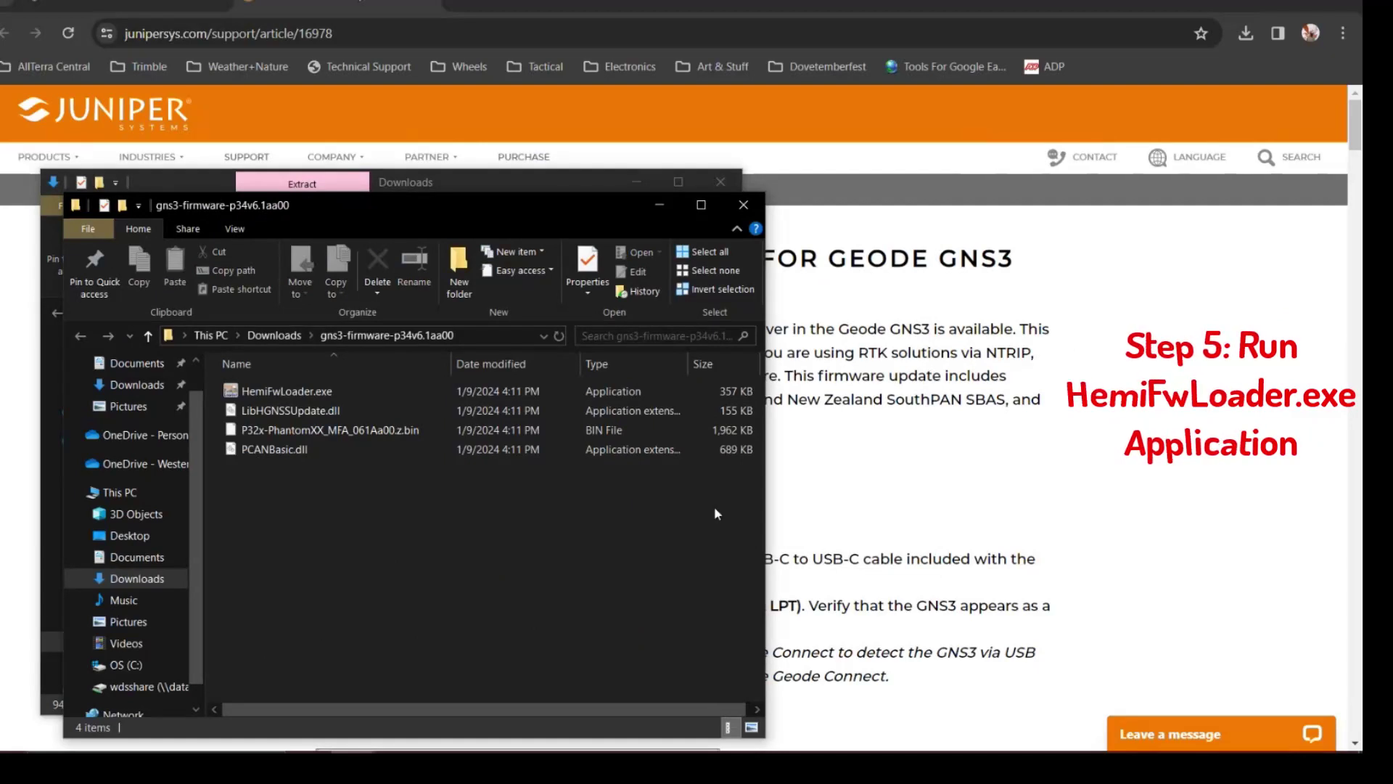
Launch HemiFwLoader.exe from the extracted folder, allowing it past the SmartScreen warning.
left_click(344, 393)
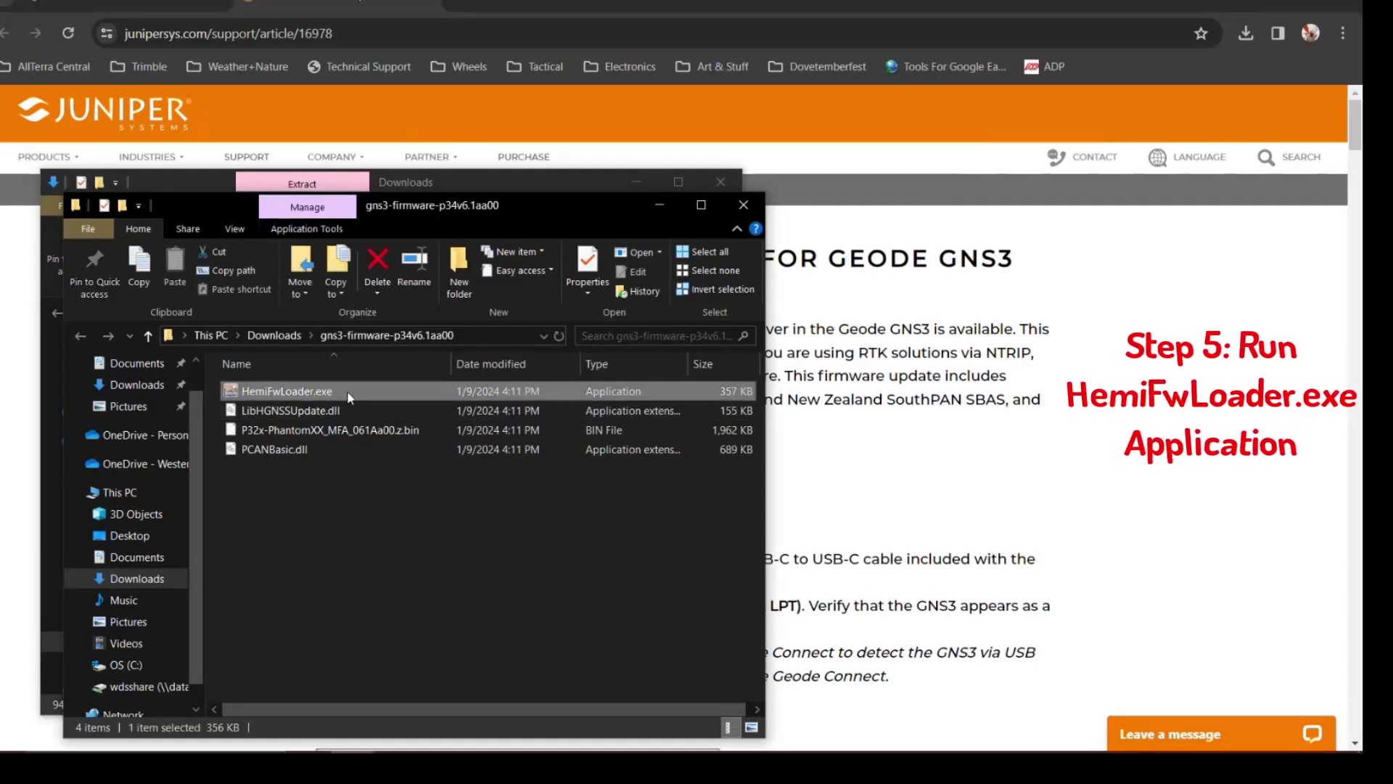
double_click(320, 393)
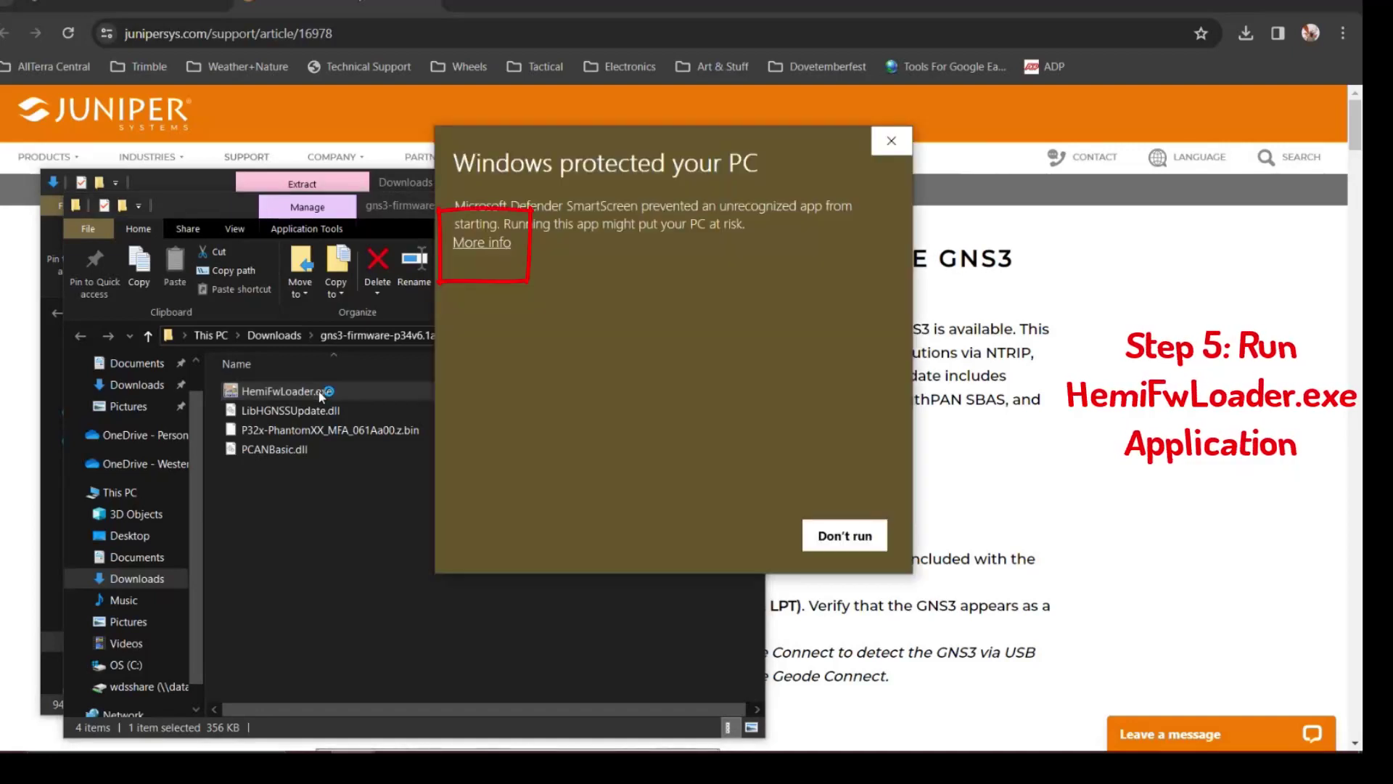
left_click(502, 246)
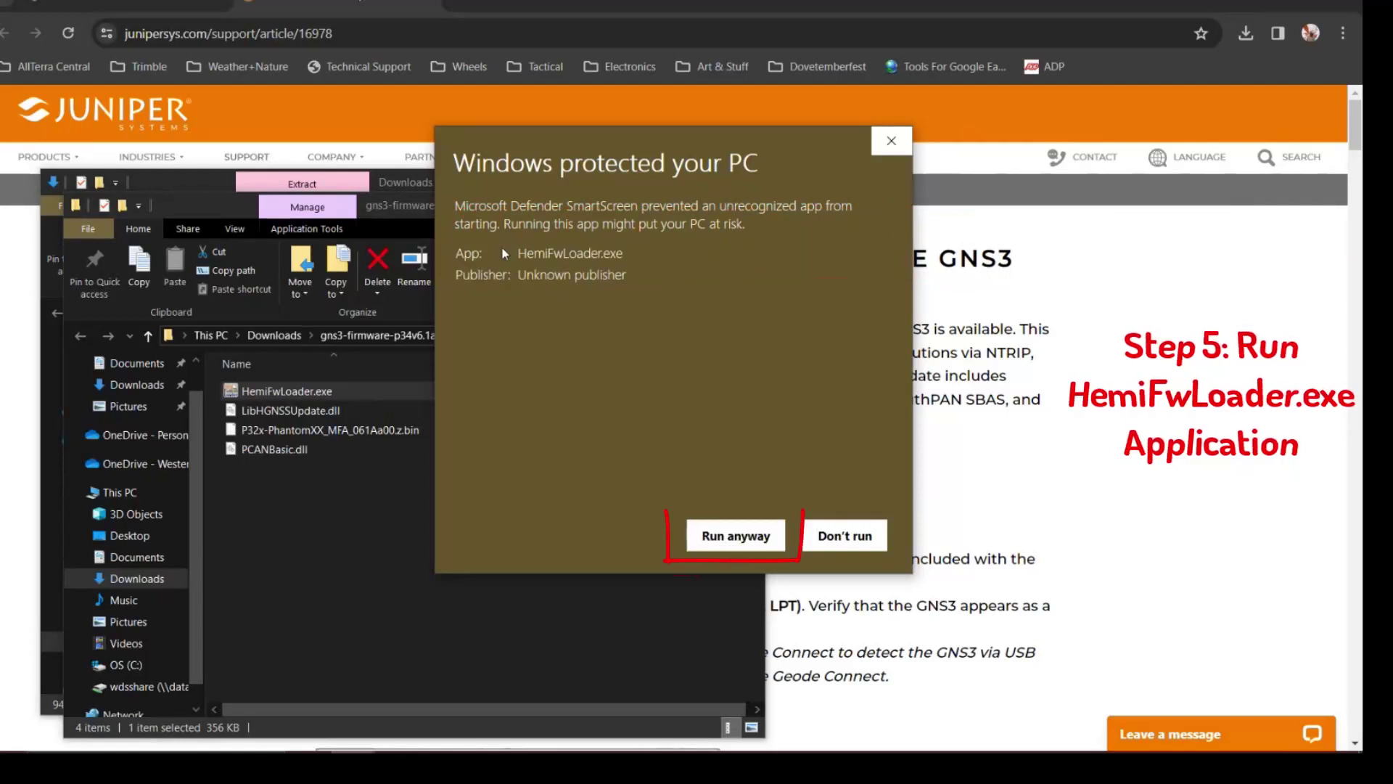
left_click(725, 537)
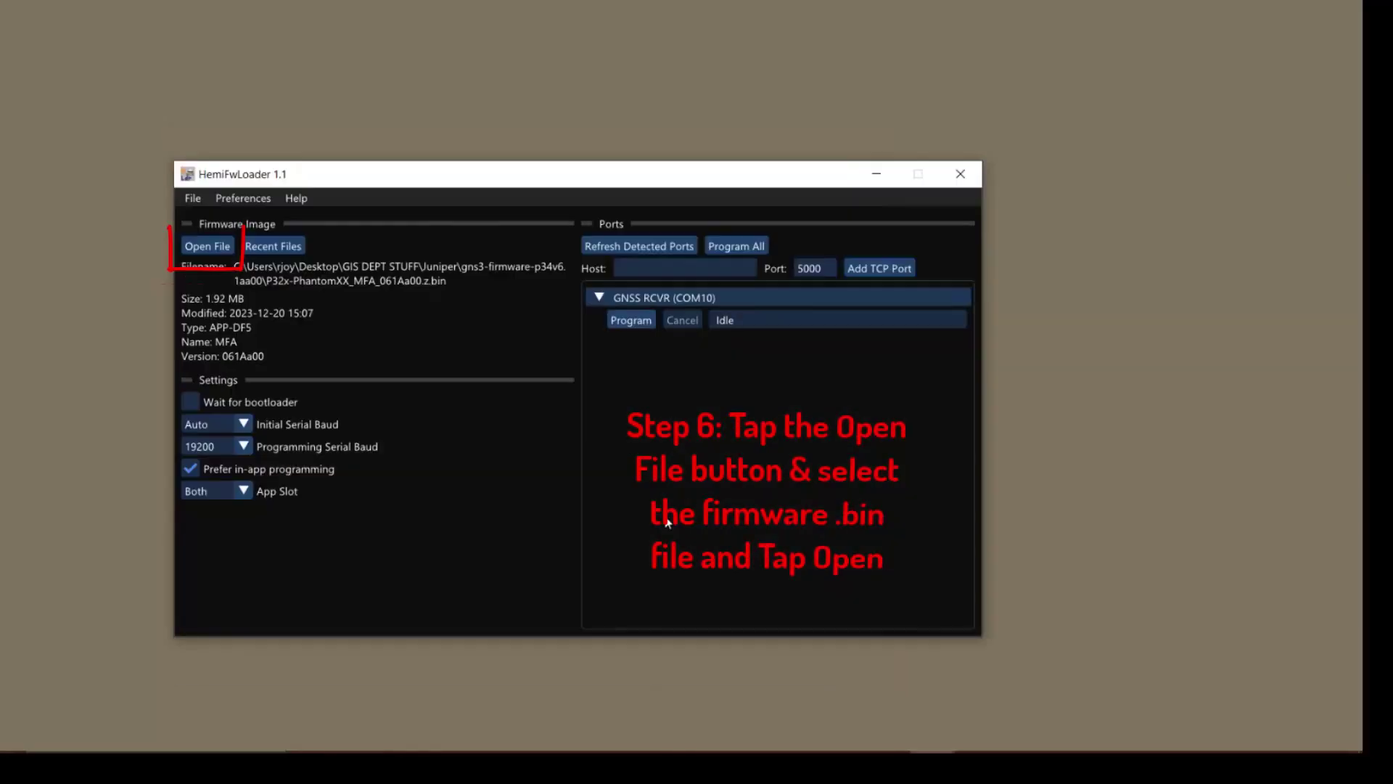
Load P32x-PhantomXX_MFA_061Aa00.z.bin into HemiFwLoader with the app slot left at Both.
left_click(210, 249)
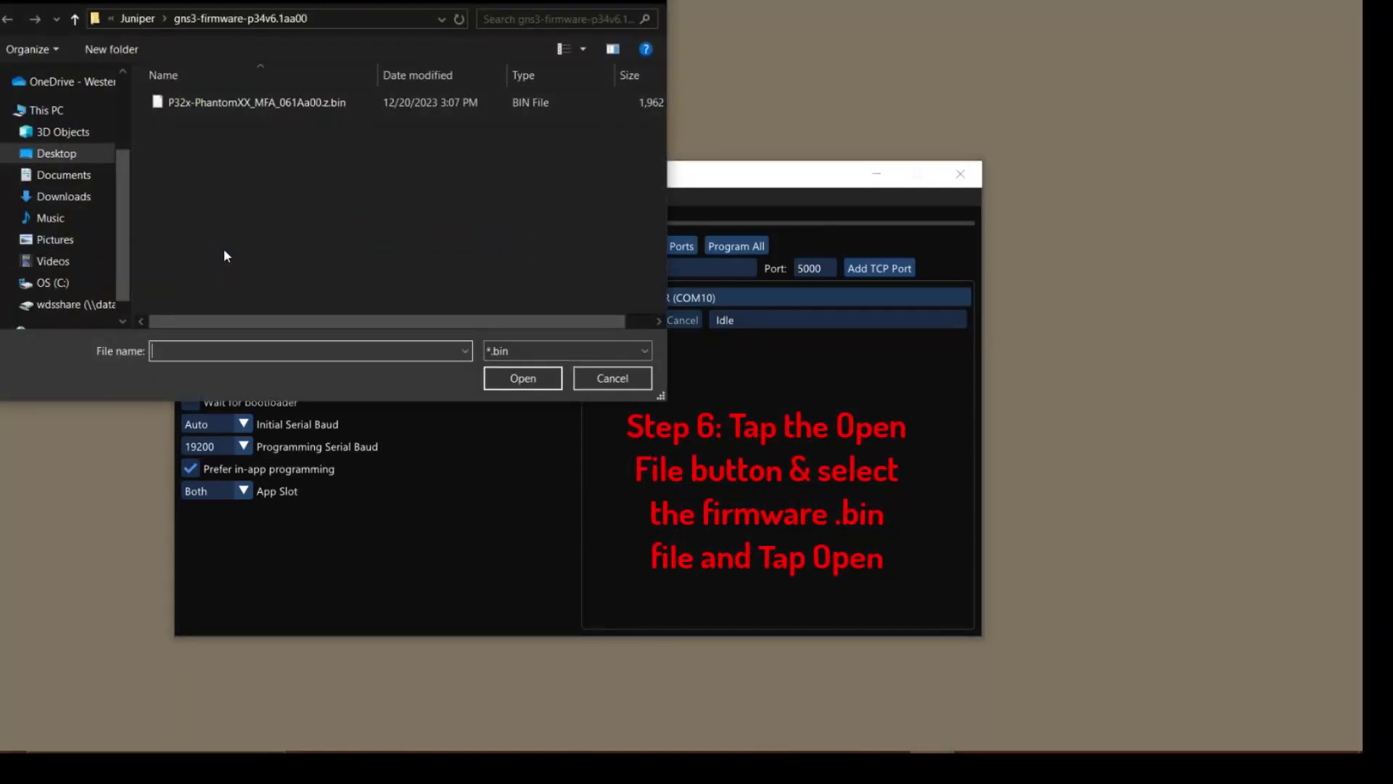
left_click(270, 103)
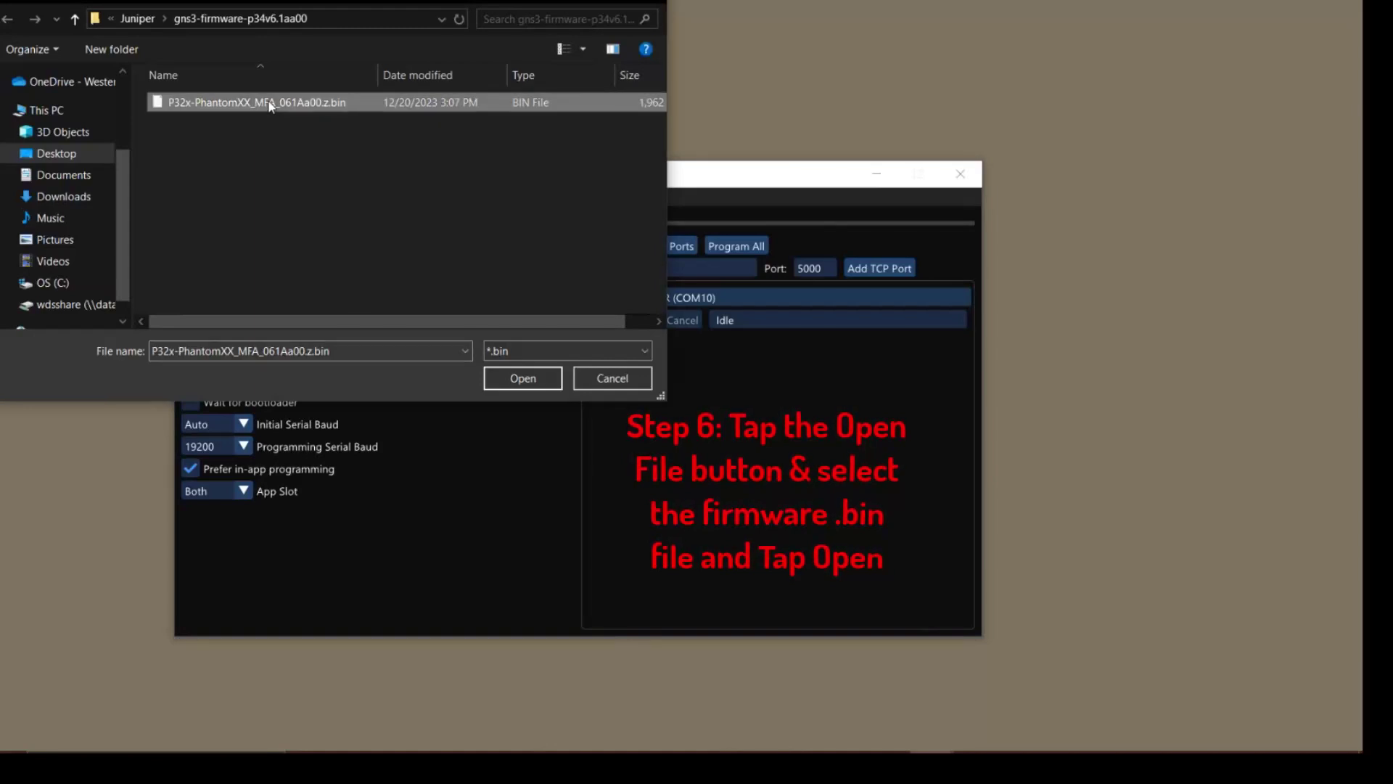
left_click(520, 383)
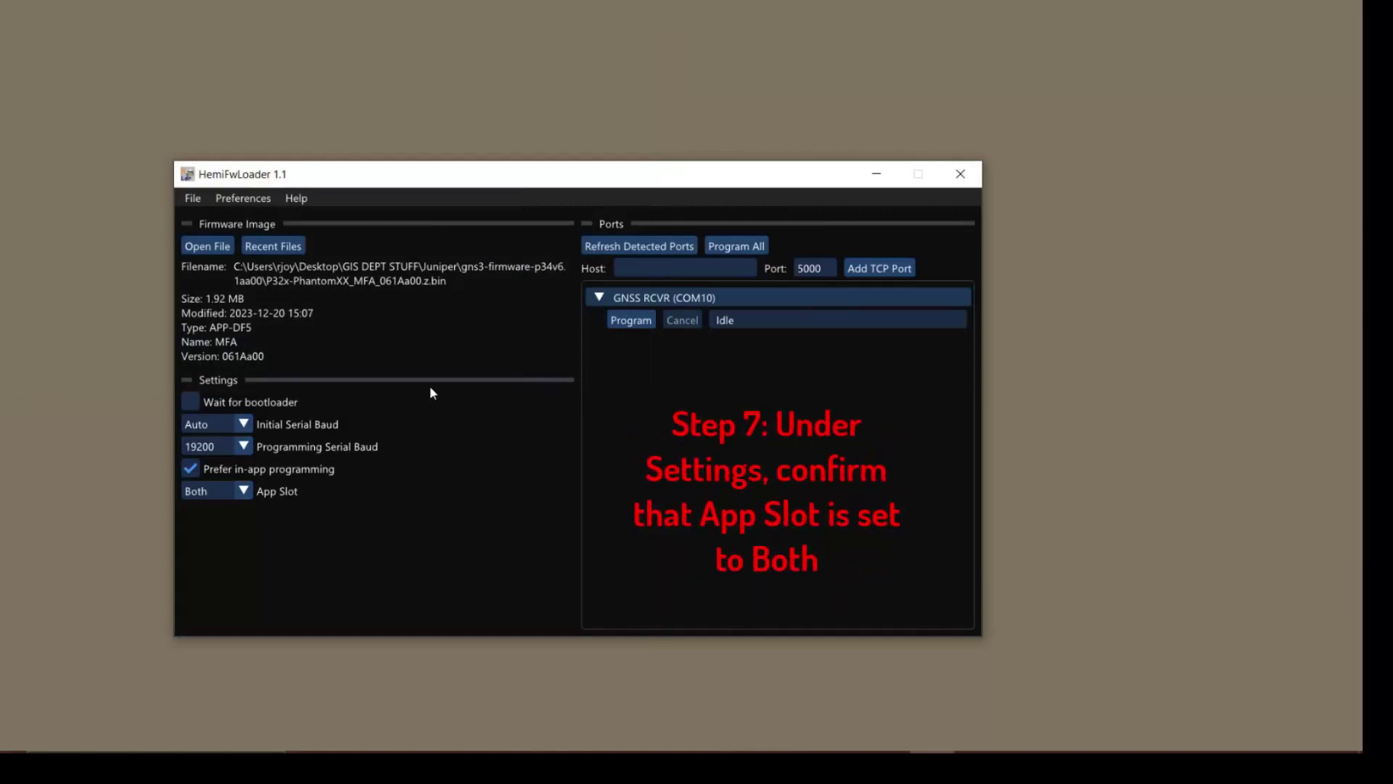
left_click(249, 494)
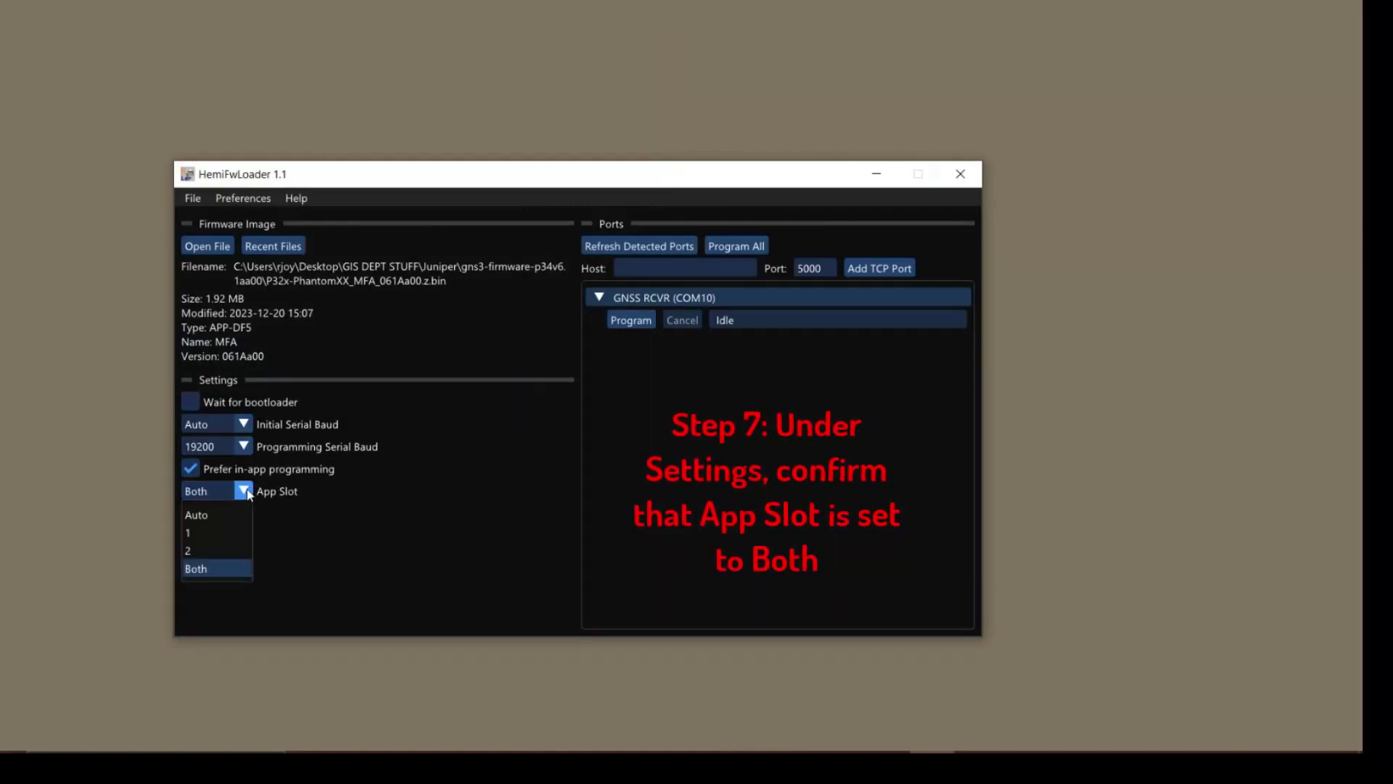
left_click(197, 569)
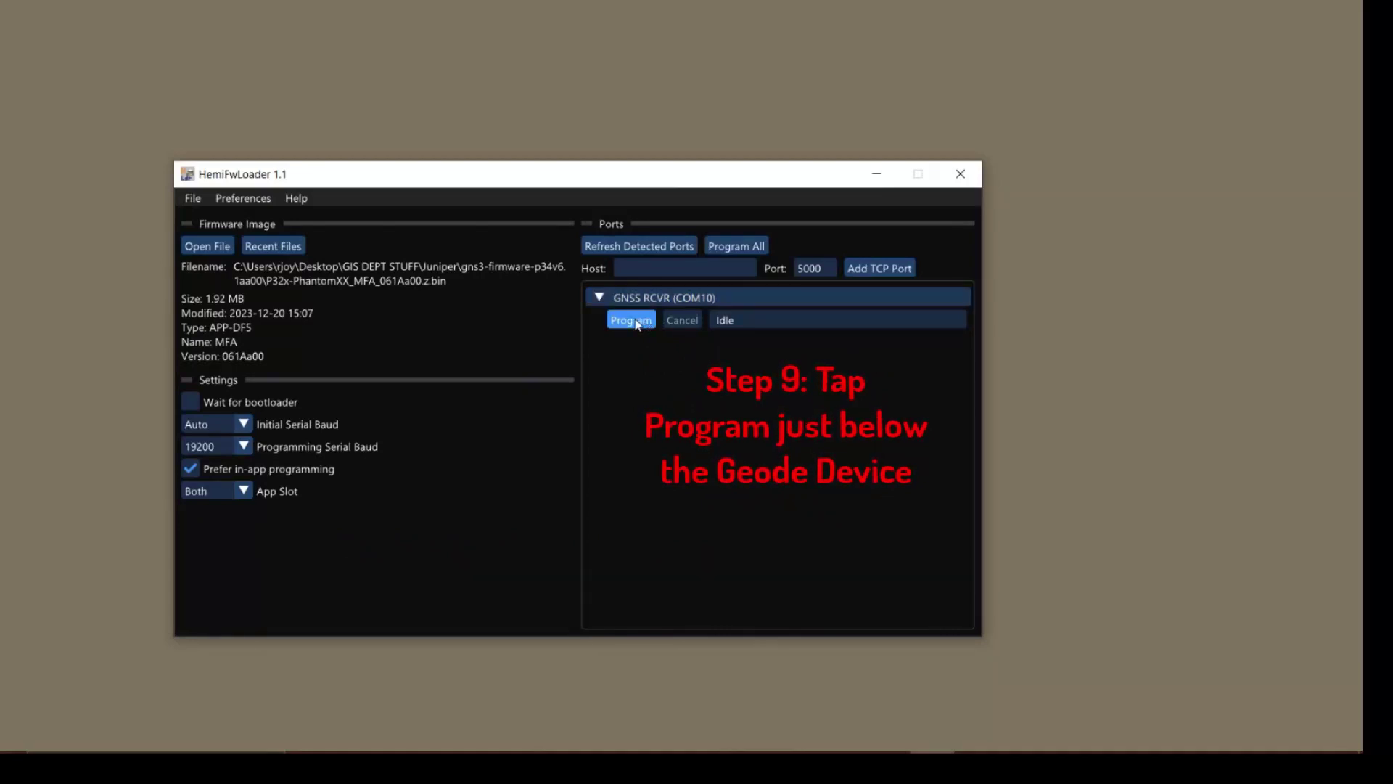
Program the 061Aa00 firmware onto GNSS RCVR (COM10) until Success, then close HemiFwLoader.
left_click(637, 321)
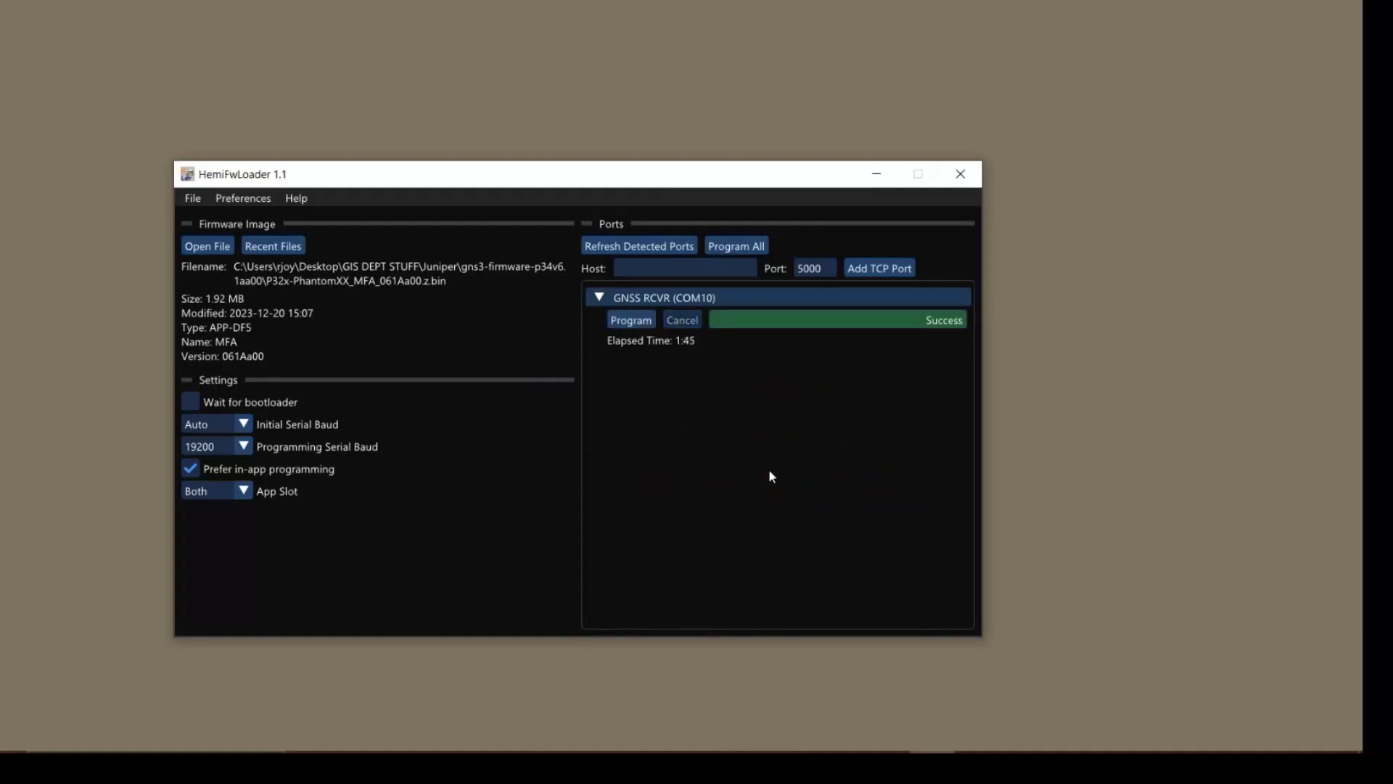
left_click(959, 174)
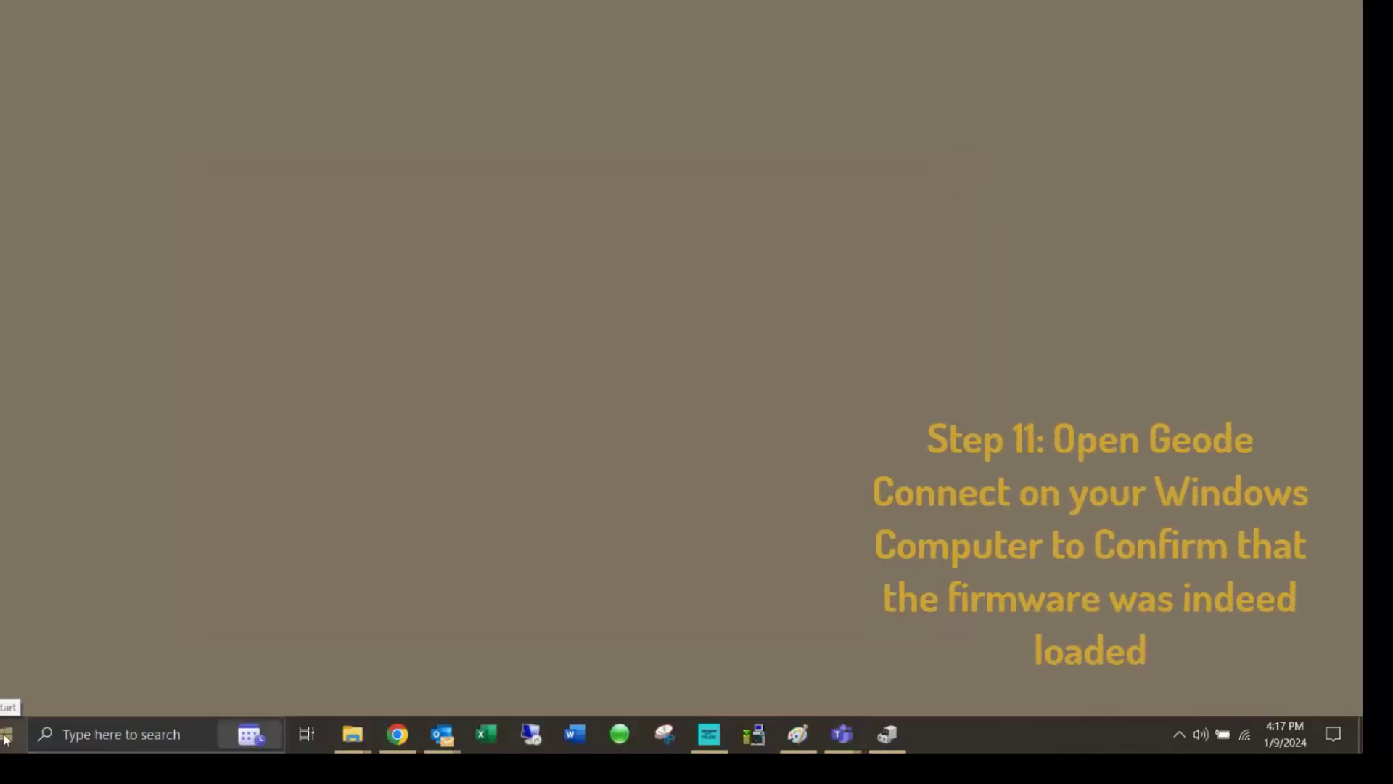
Launch Geode Connect from the Juniper Systems Start menu group and show its Terminal output.
left_click(6, 739)
scroll(154, 547, "down", 5)
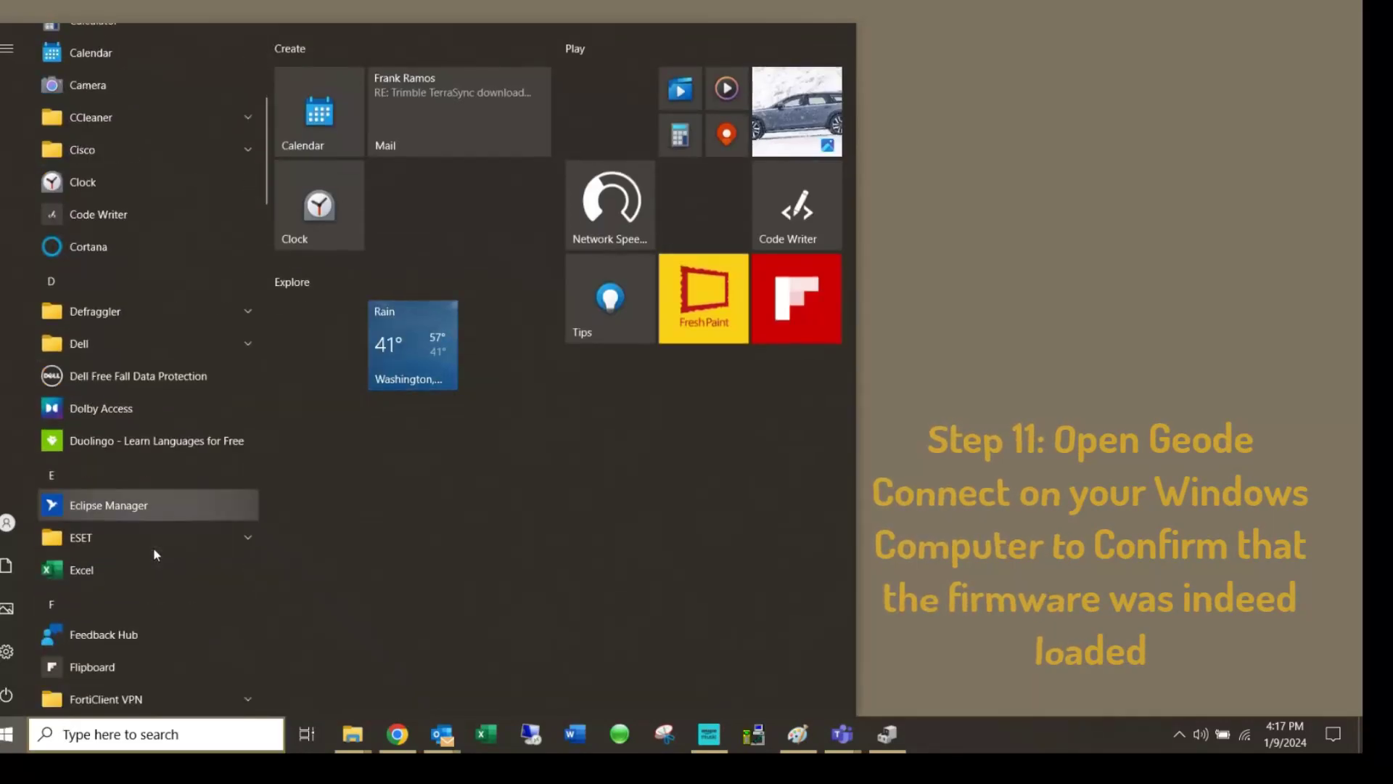
scroll(154, 553, "down", 1)
scroll(153, 553, "down", 2)
scroll(155, 553, "down", 1)
scroll(155, 552, "down", 3)
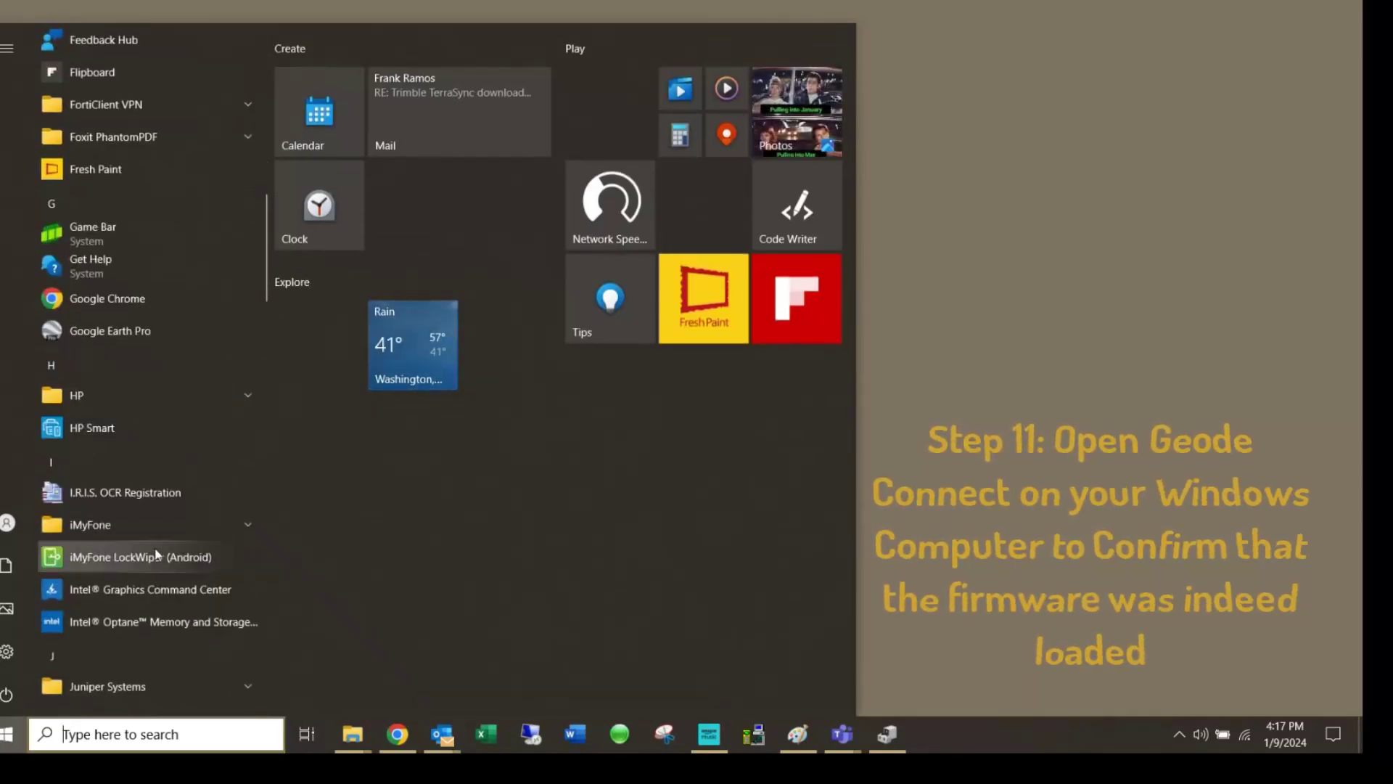
scroll(155, 553, "down", 3)
left_click(145, 478)
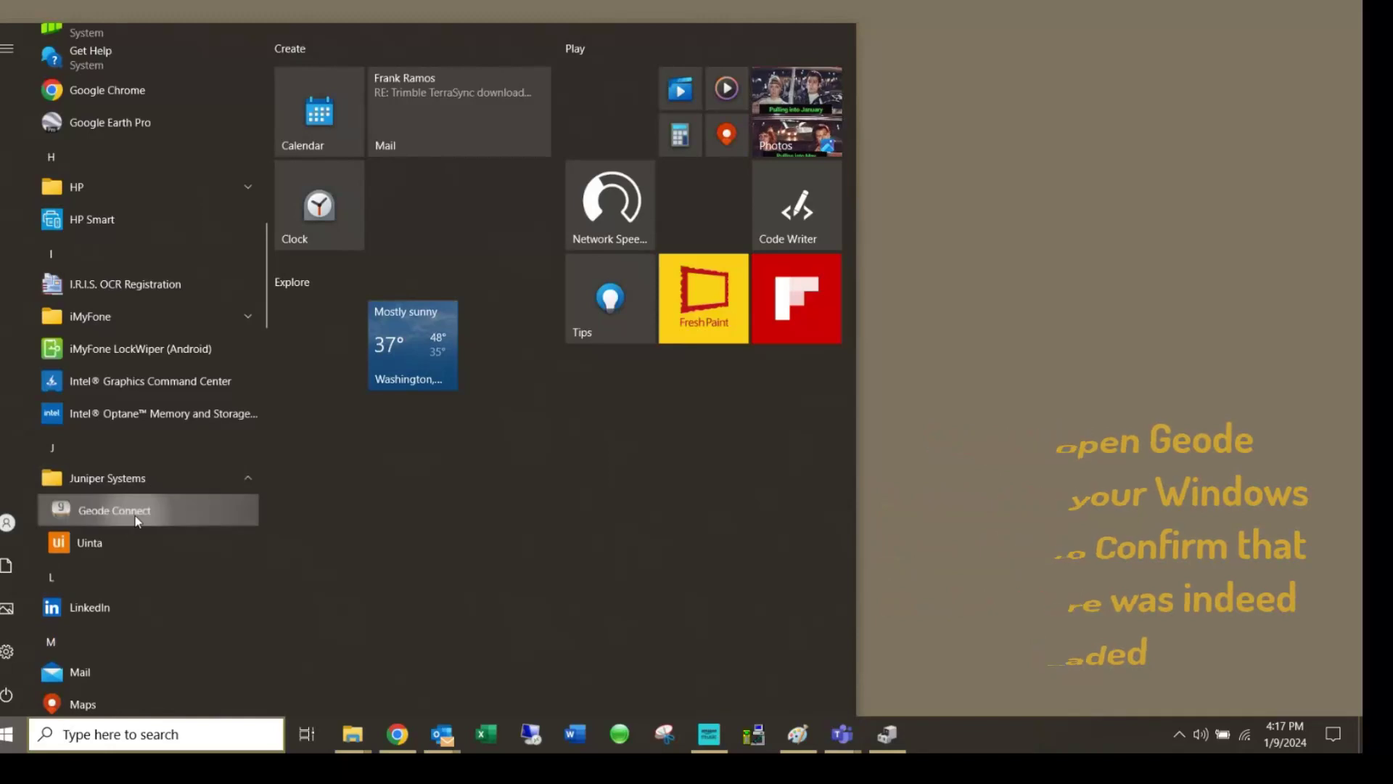
left_click(136, 518)
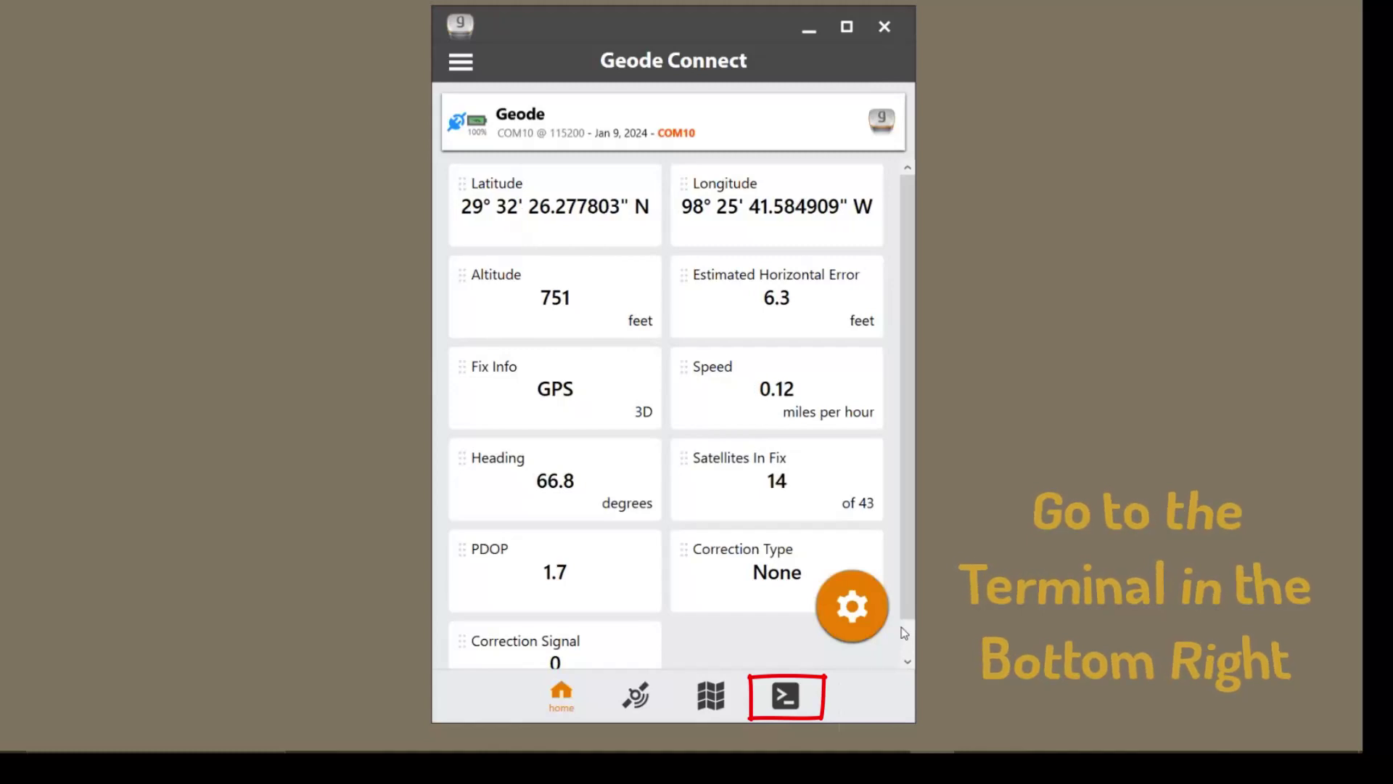
left_click(796, 707)
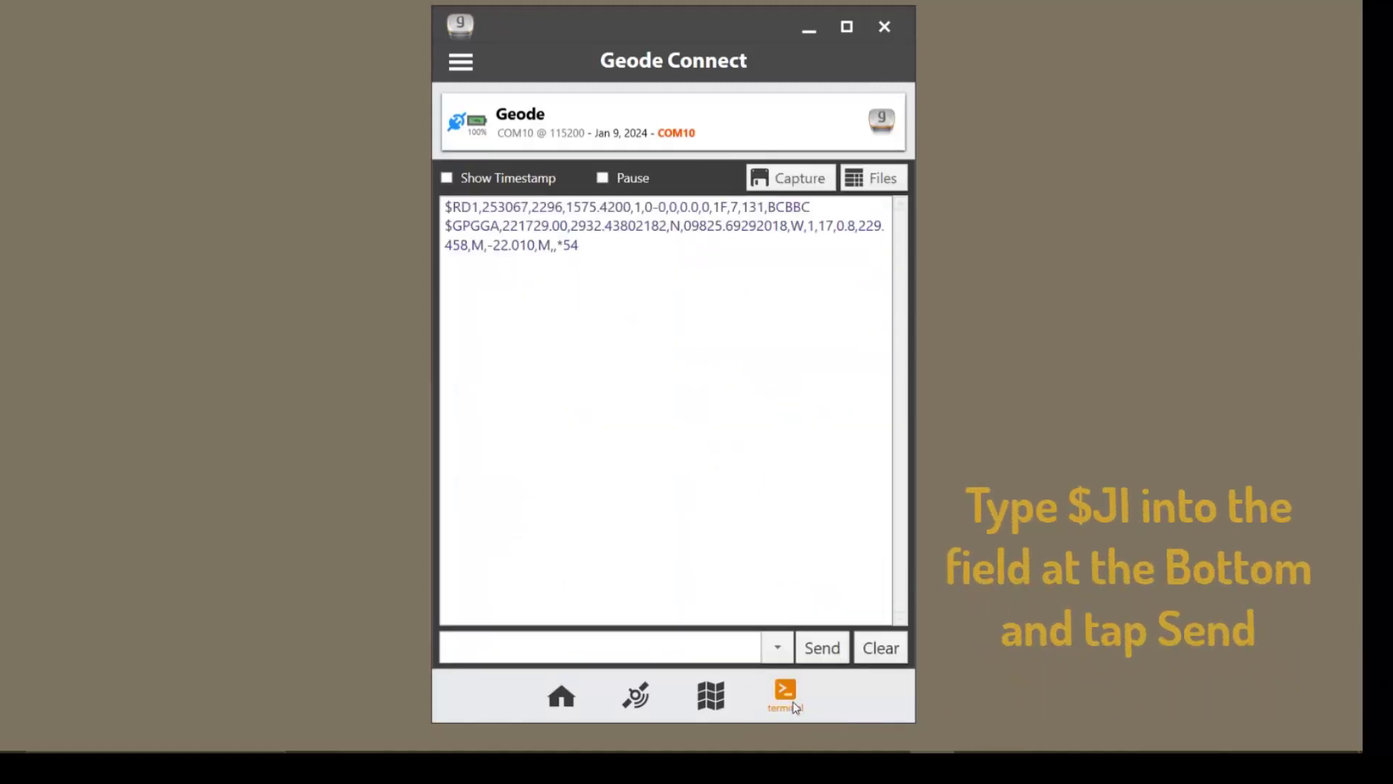
Send the $JI firmware query to the receiver from the terminal command field.
left_click(685, 643)
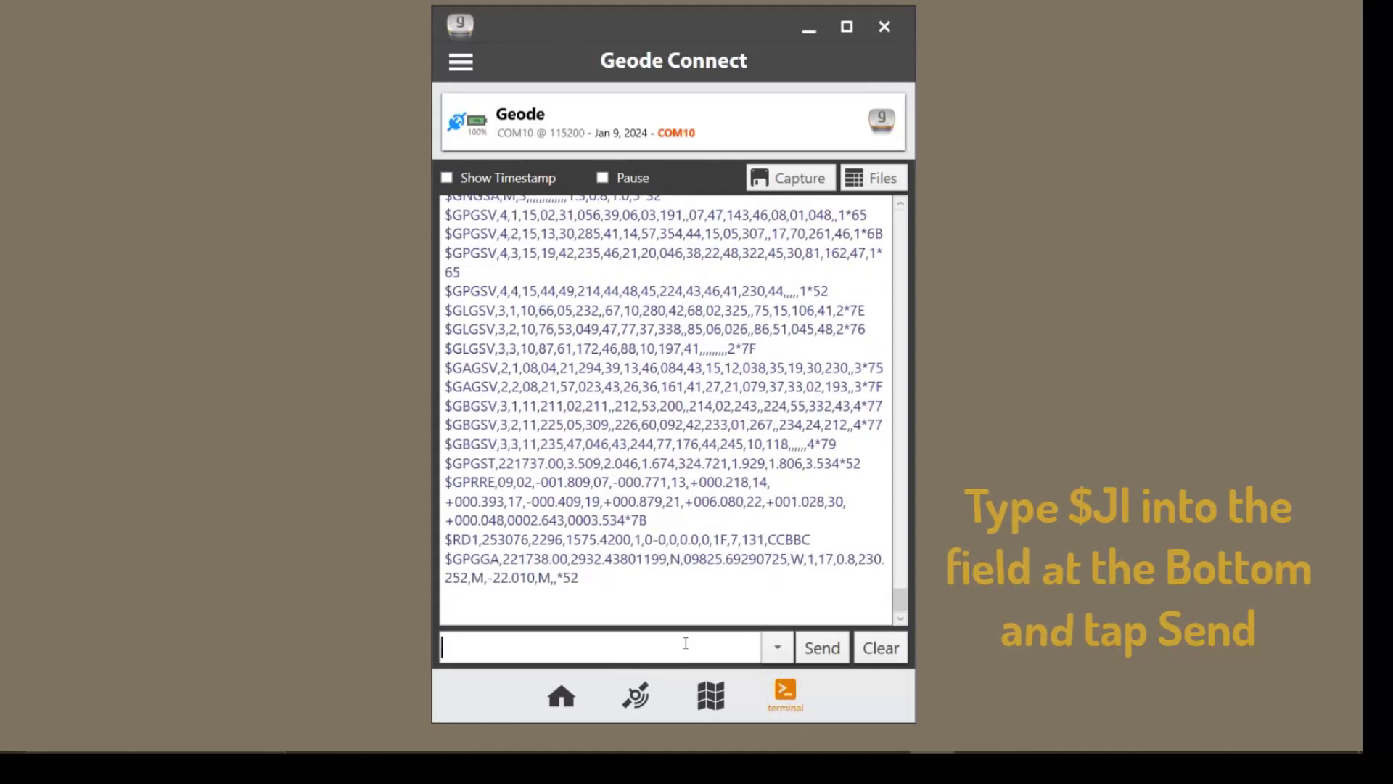
type("$JI")
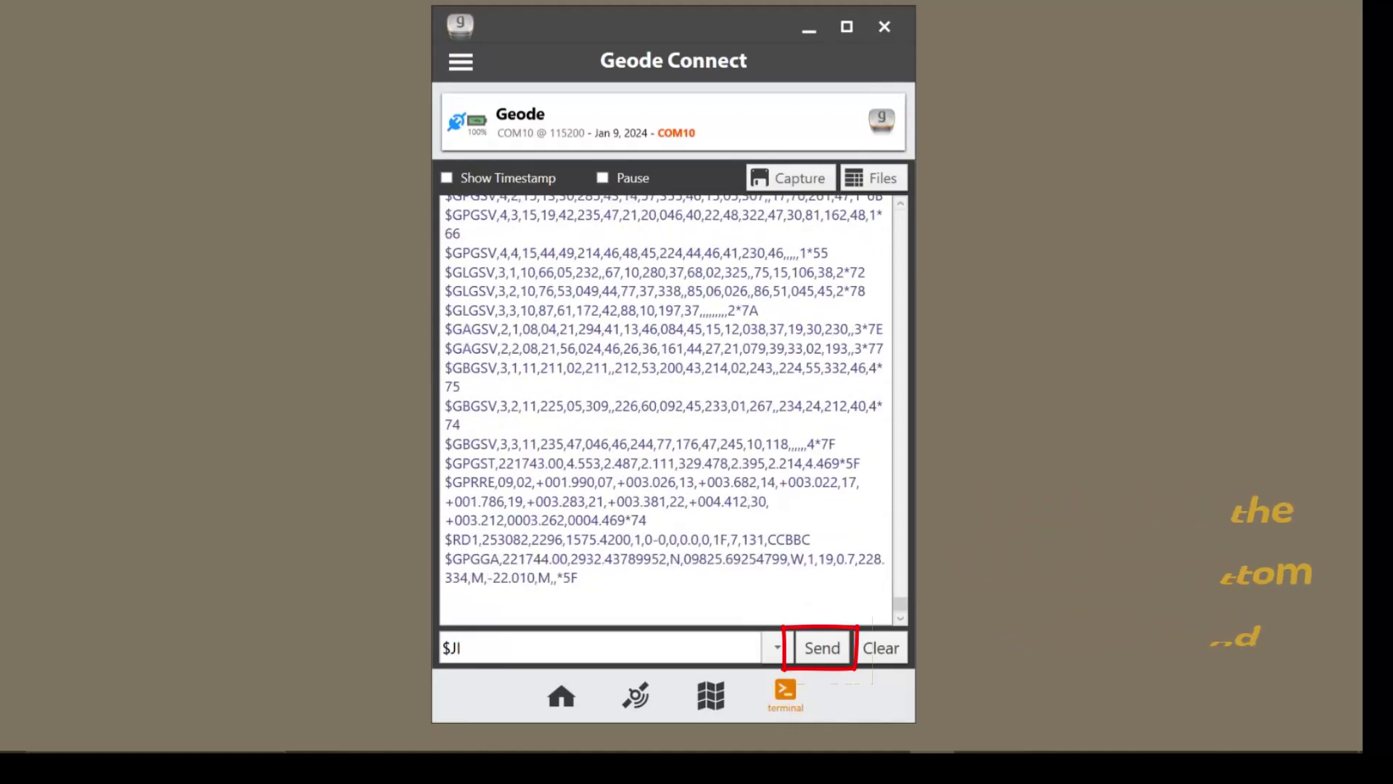
left_click(833, 650)
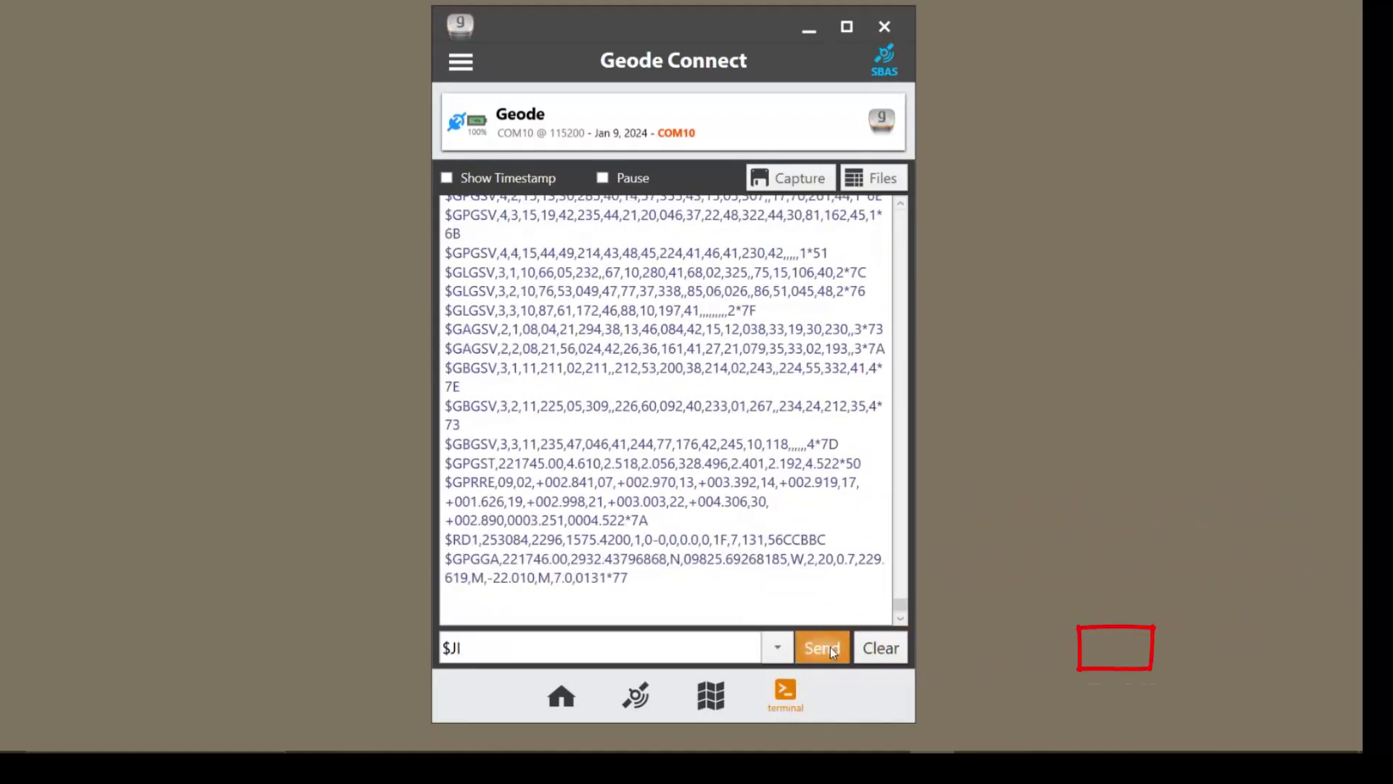
Pause the terminal and highlight the 6.1Aa00 version in the $>JI reply.
left_click(602, 178)
scroll(660, 382, "up", 3)
scroll(659, 382, "up", 3)
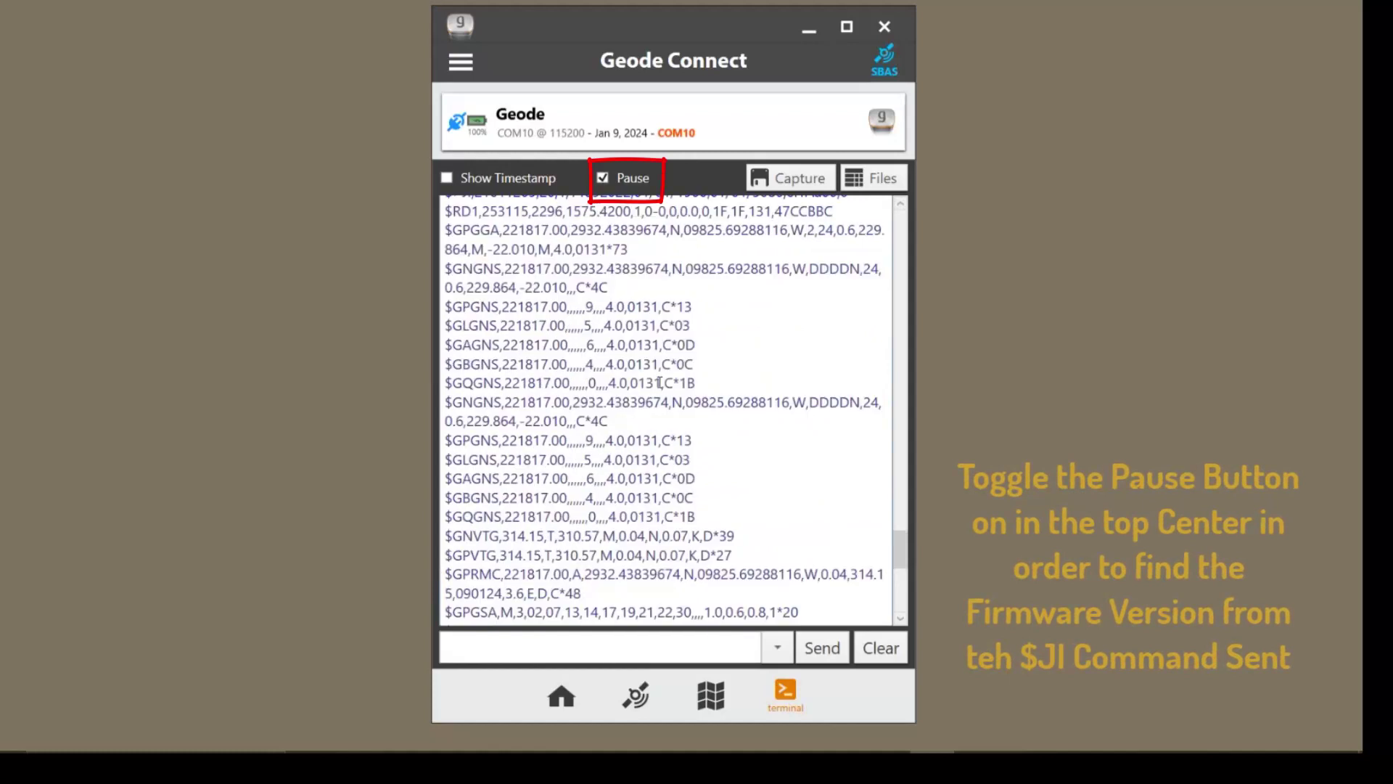
scroll(659, 383, "up", 3)
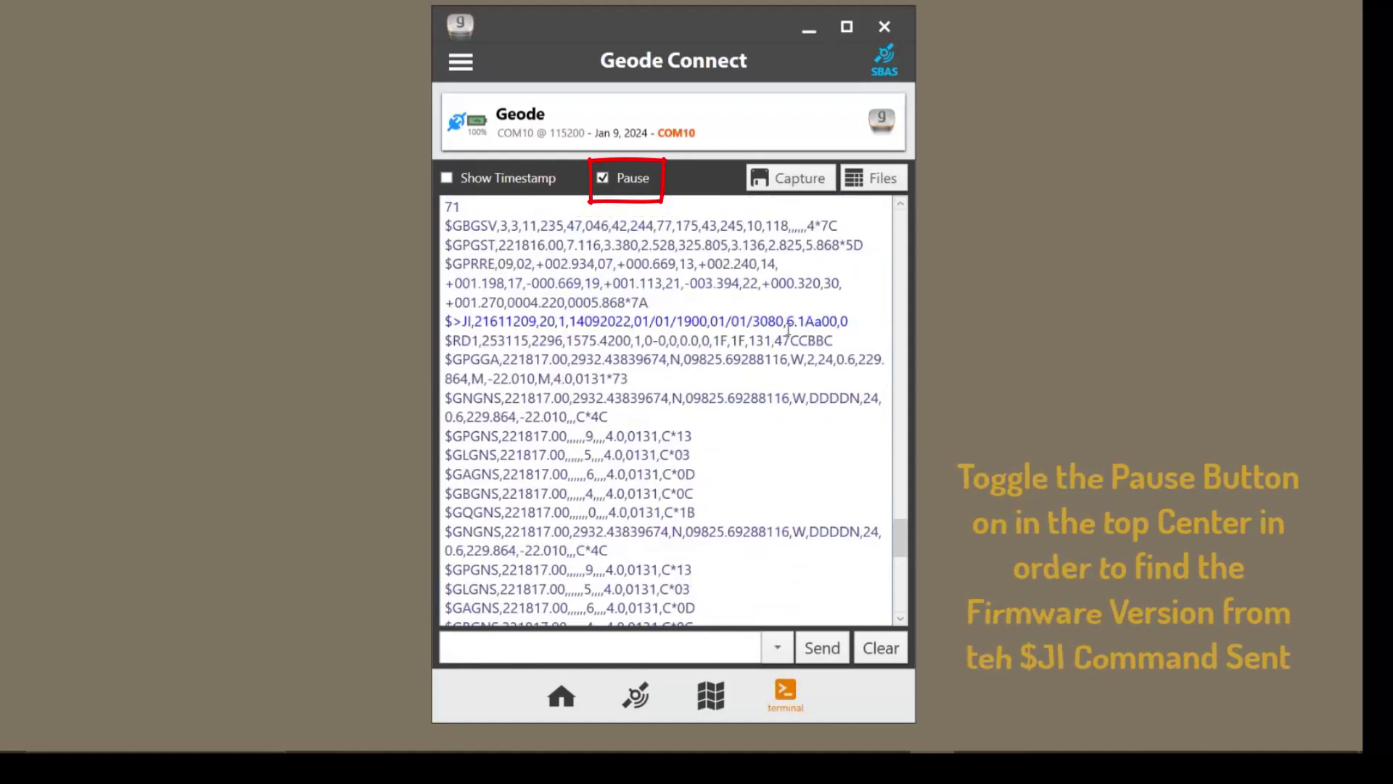
double_click(816, 322)
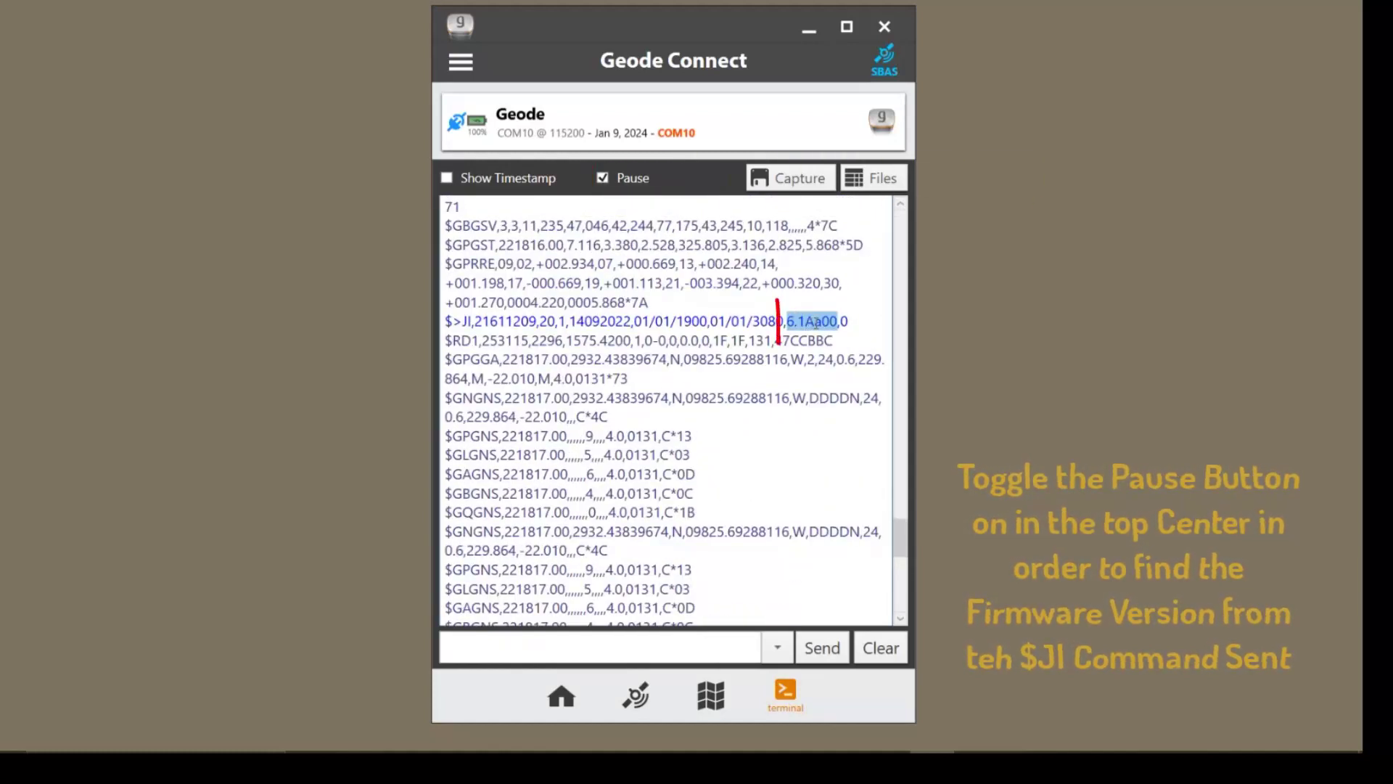